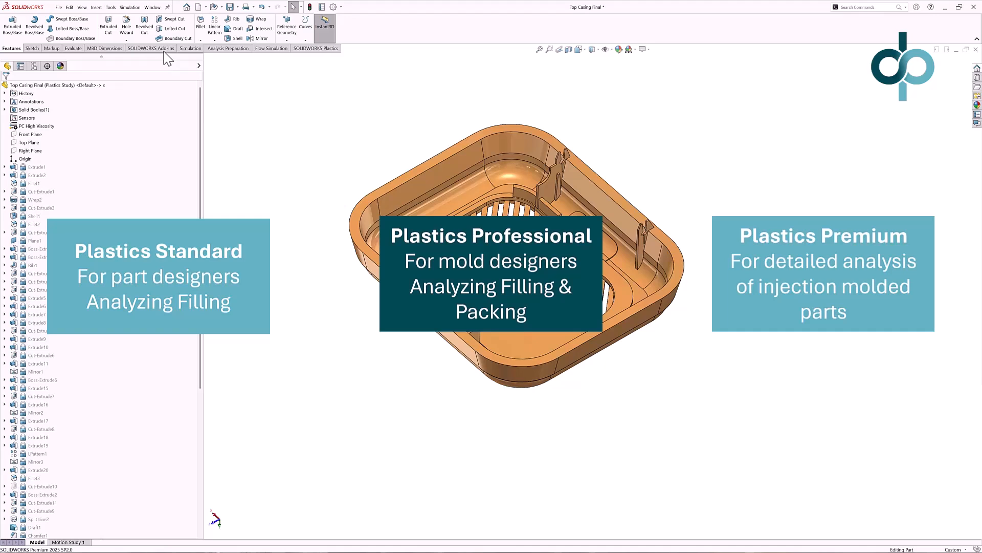
Create a new Plastics study using a Single Material injection process and the Shell analysis procedure.
left_click(164, 49)
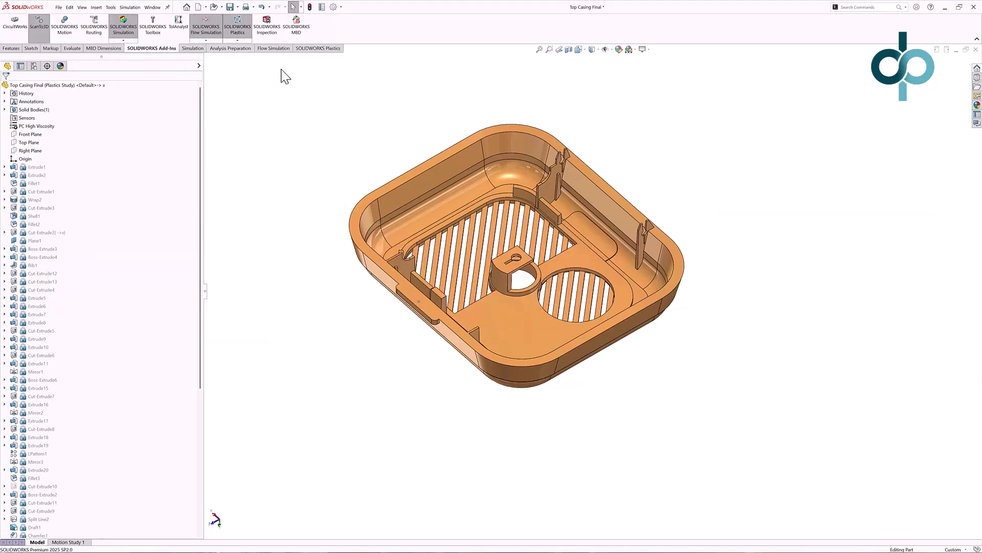
left_click(310, 51)
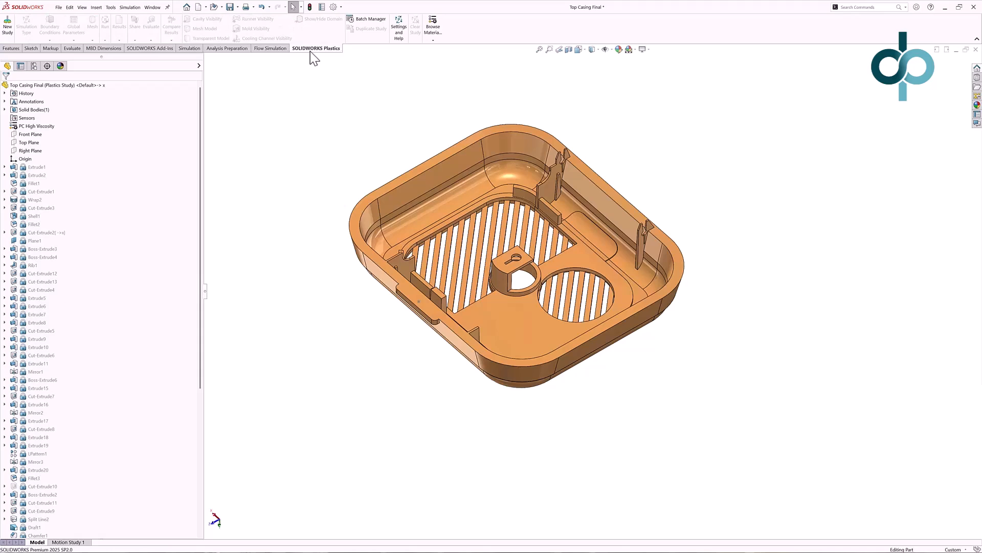
left_click(11, 30)
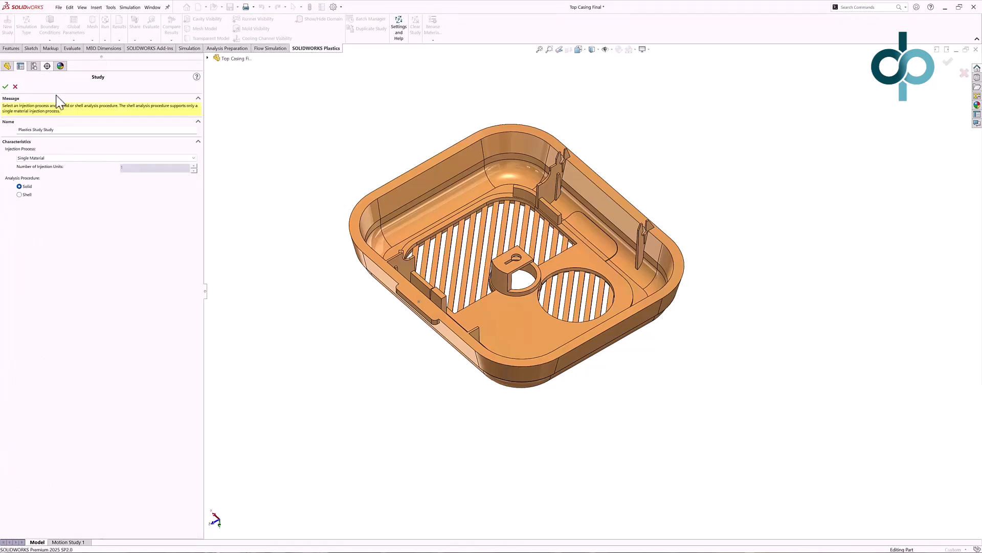
left_click(72, 158)
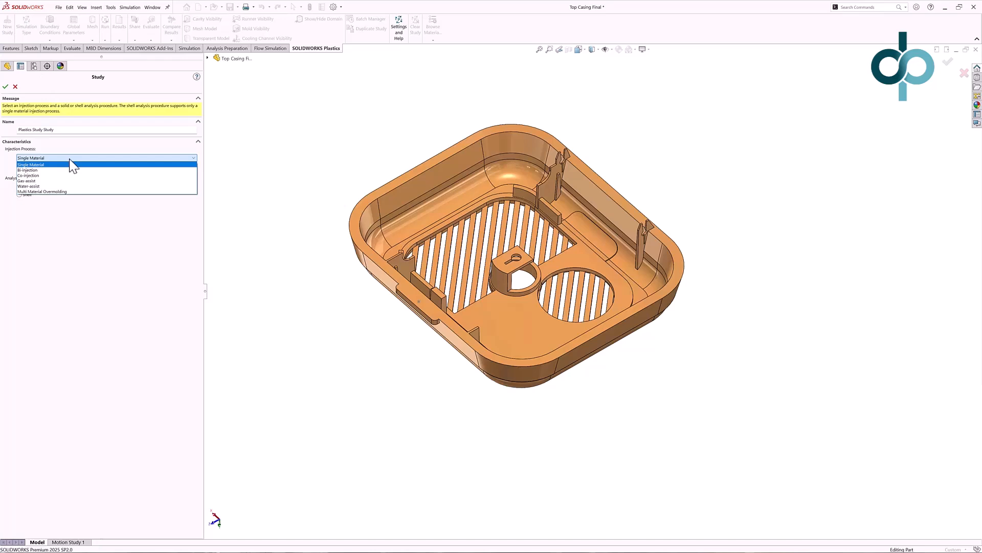
left_click(72, 165)
left_click(20, 194)
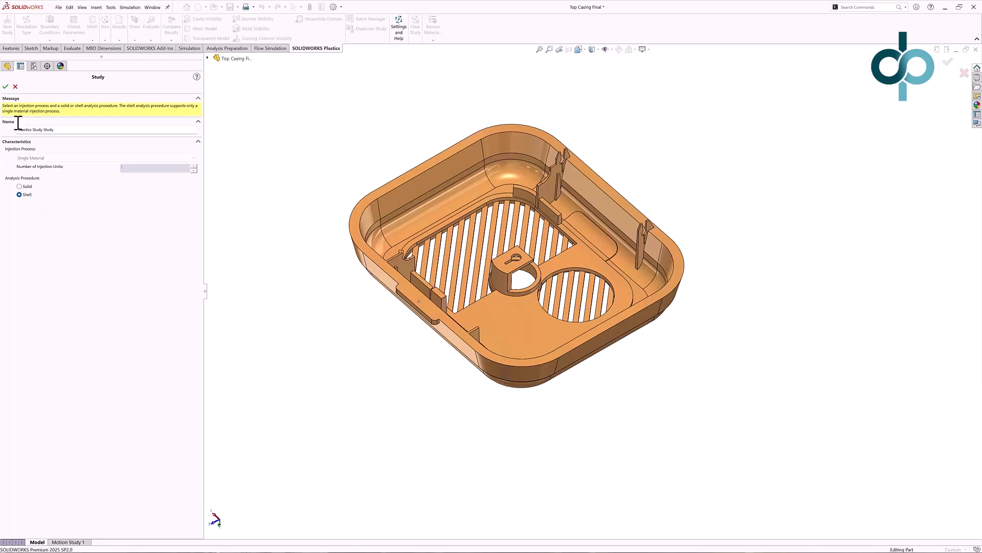
left_click(6, 88)
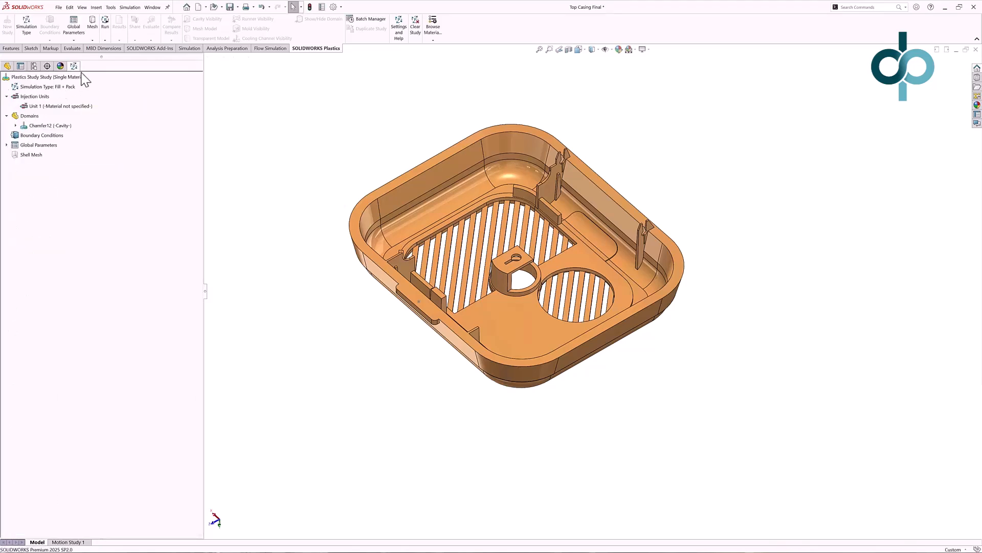
Set the study's simulation type to Fill only.
left_click(60, 87)
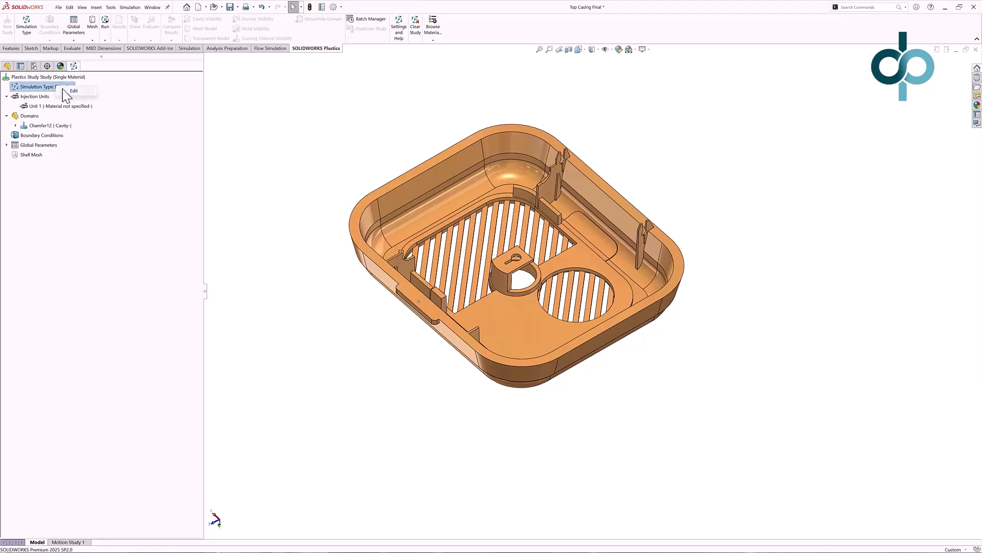
left_click(70, 90)
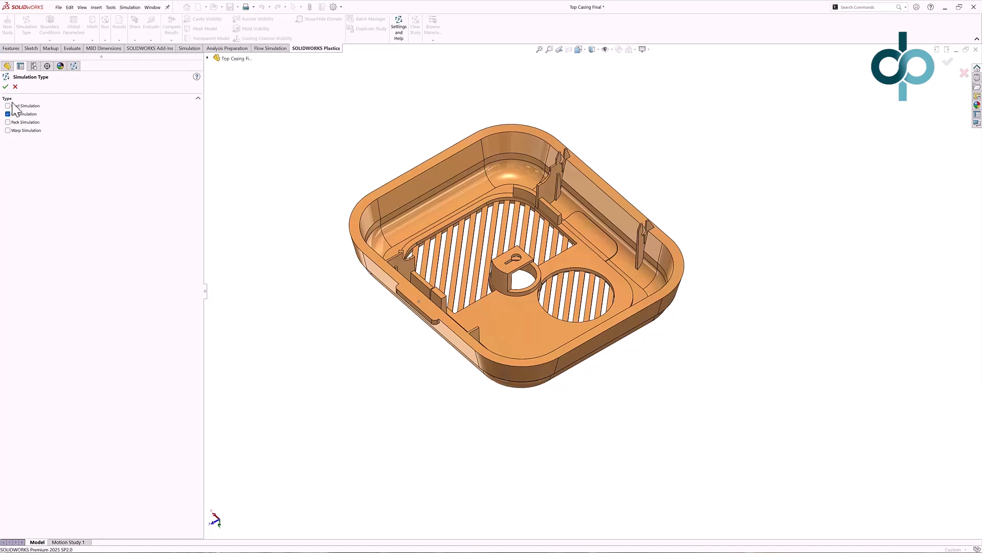
left_click(5, 86)
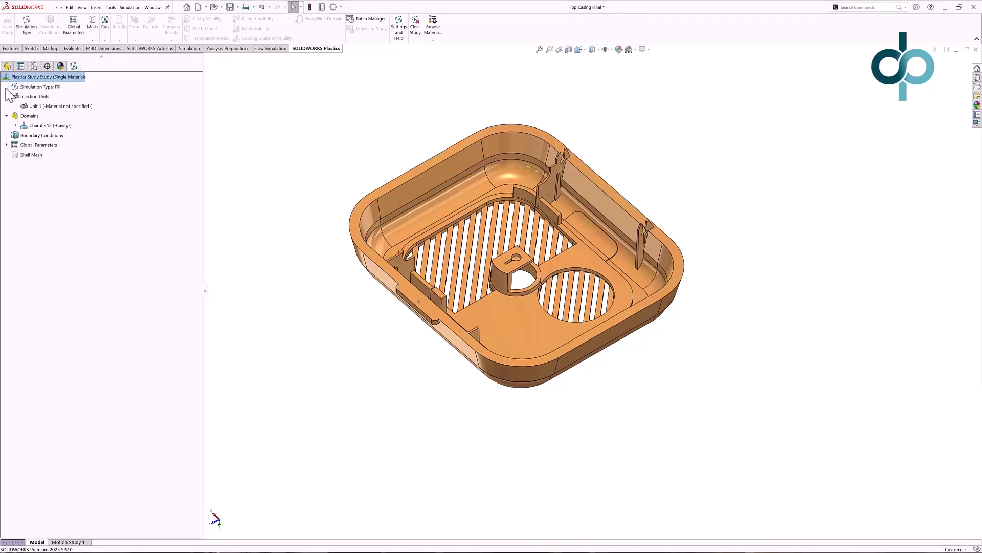
Assign Generic PC from the default polymer database to Injection Unit 1 and accept its settings.
right_click(32, 106)
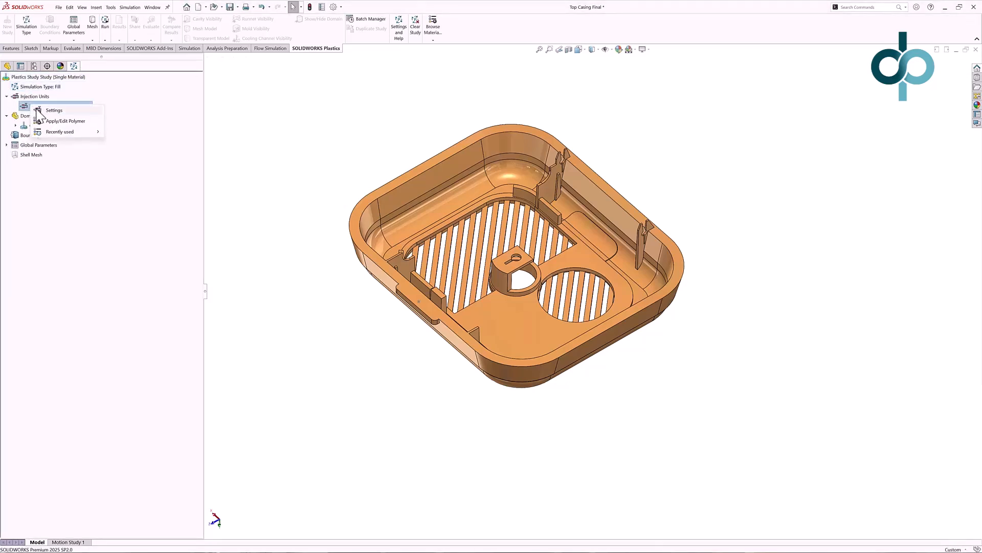
left_click(46, 110)
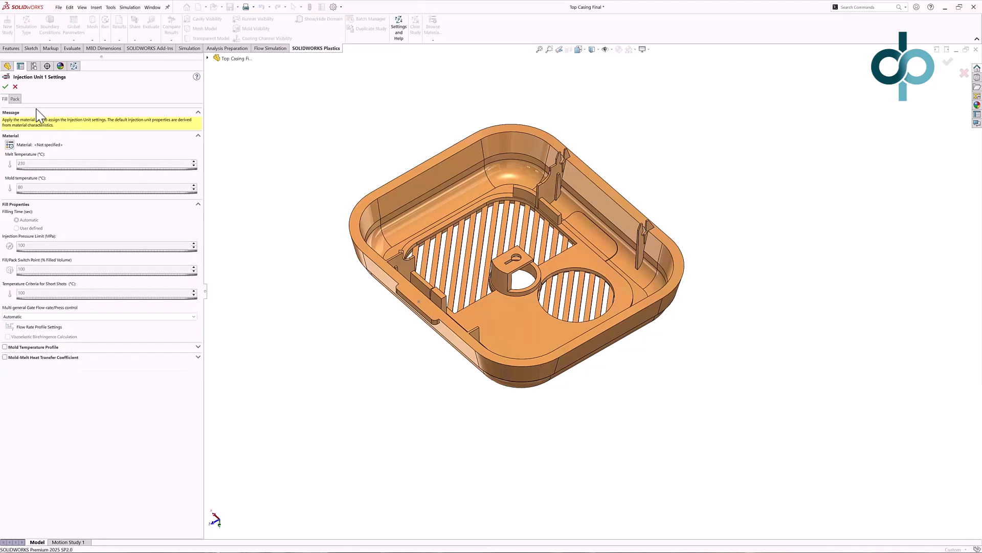
left_click(12, 146)
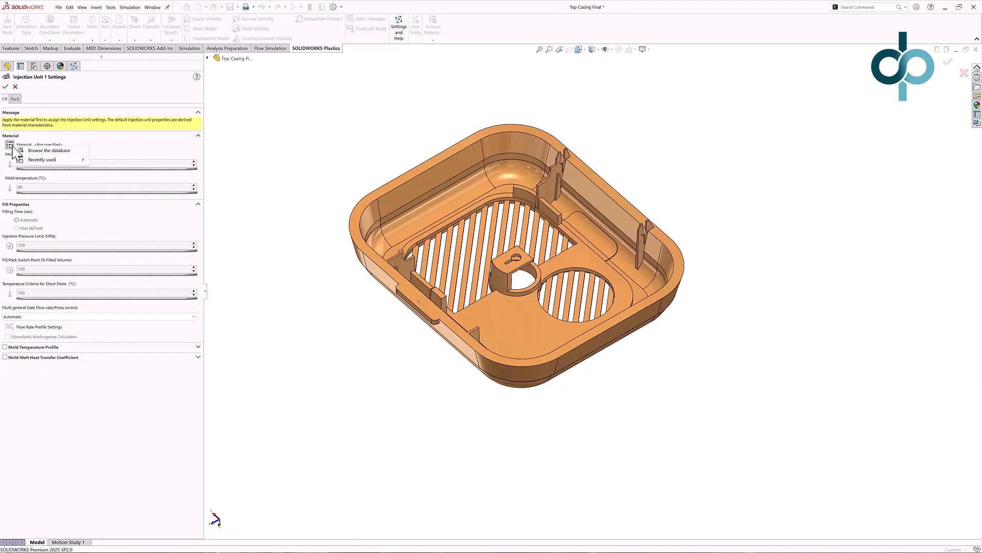
left_click(35, 151)
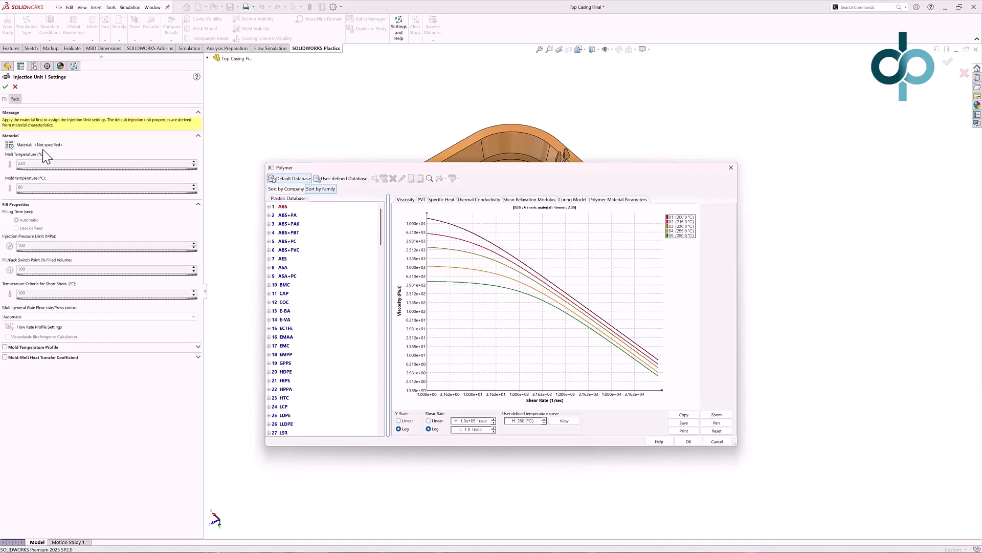
left_click_drag(382, 220, 378, 311)
left_click(269, 320)
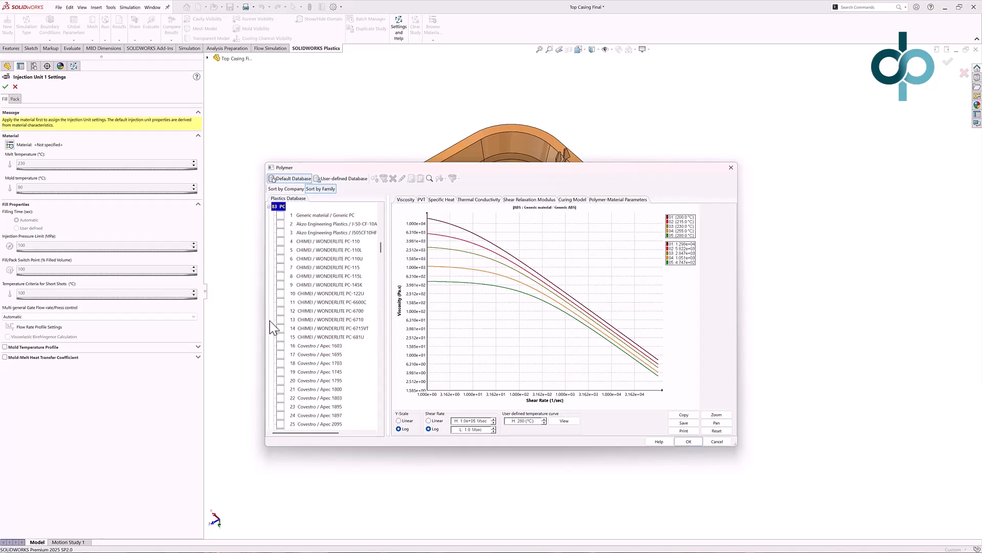
left_click(281, 216)
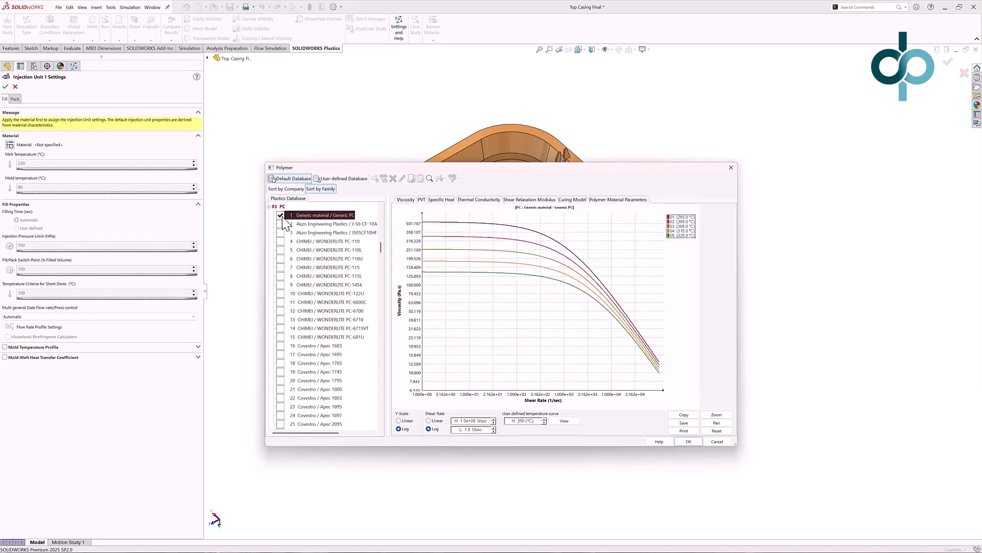
left_click(689, 442)
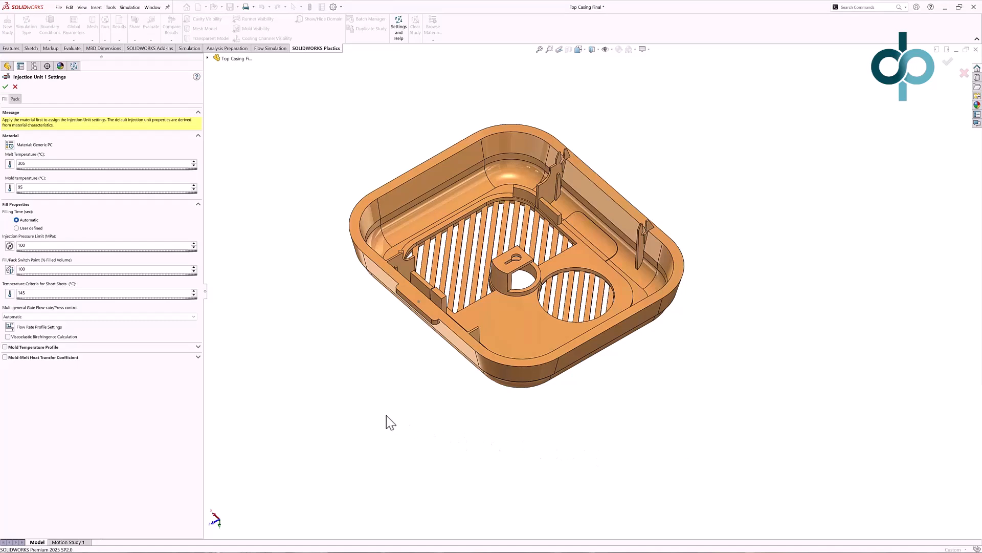
left_click(5, 87)
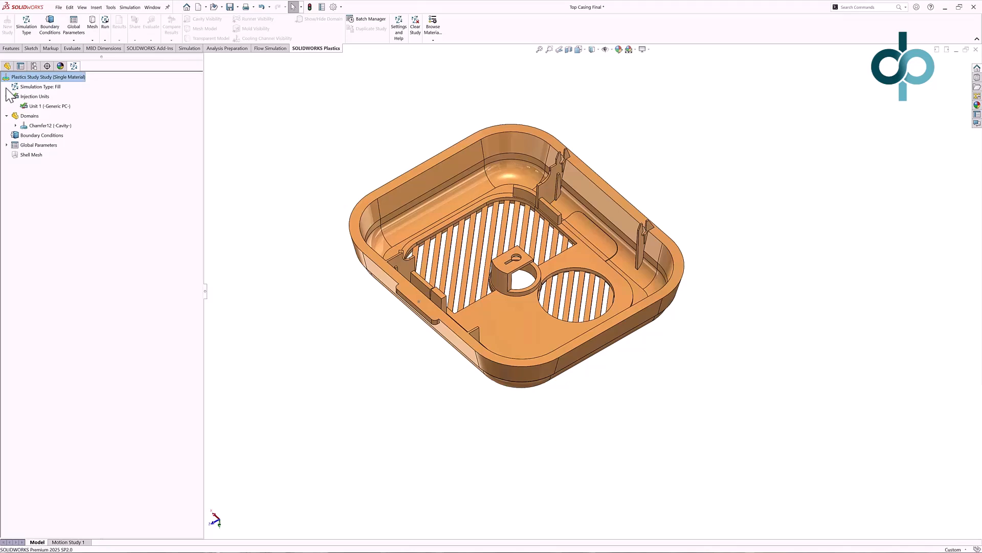
Add an injection location at the sketch point on the small tab along the casing's front wall.
right_click(53, 136)
left_click(66, 144)
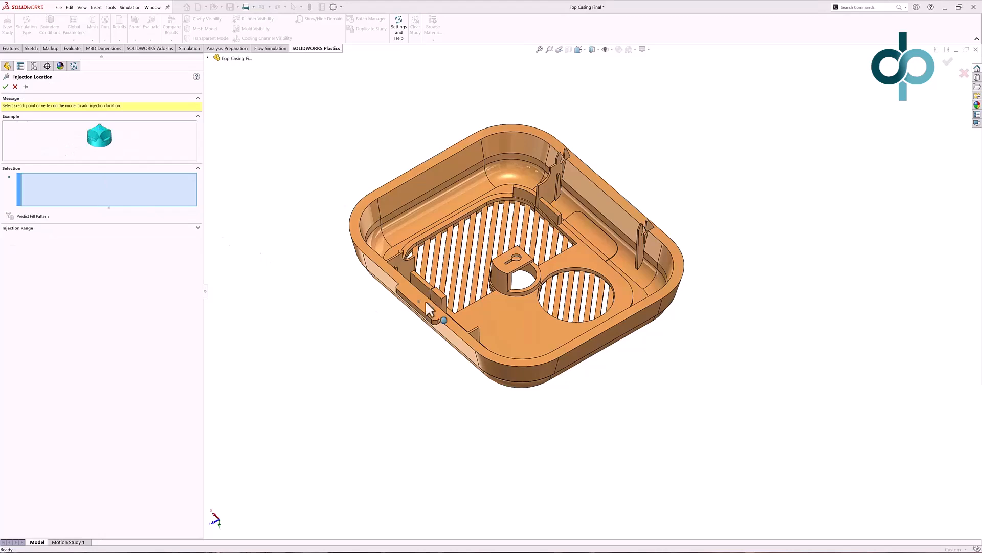
scroll(413, 309, "down", 6)
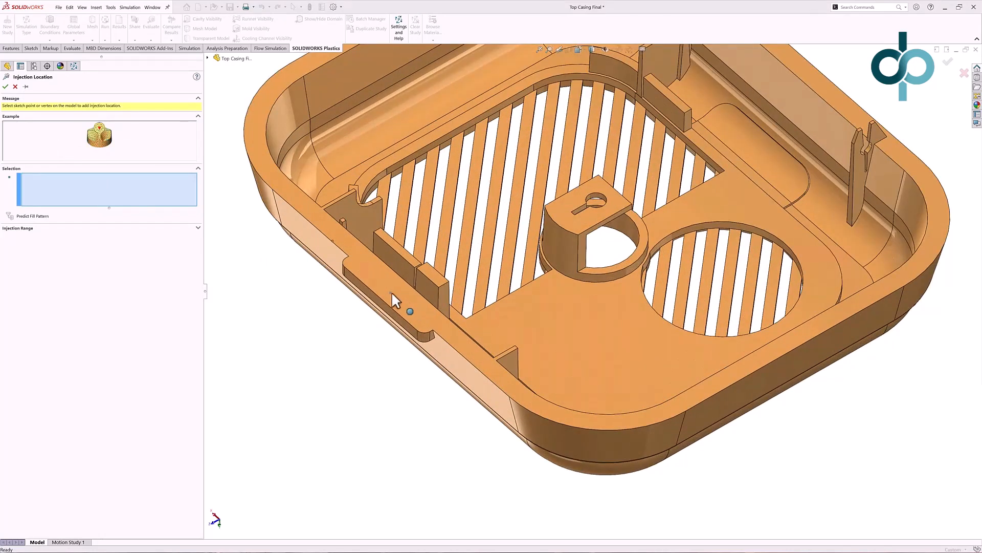
left_click(390, 293)
scroll(400, 296, "up", 5)
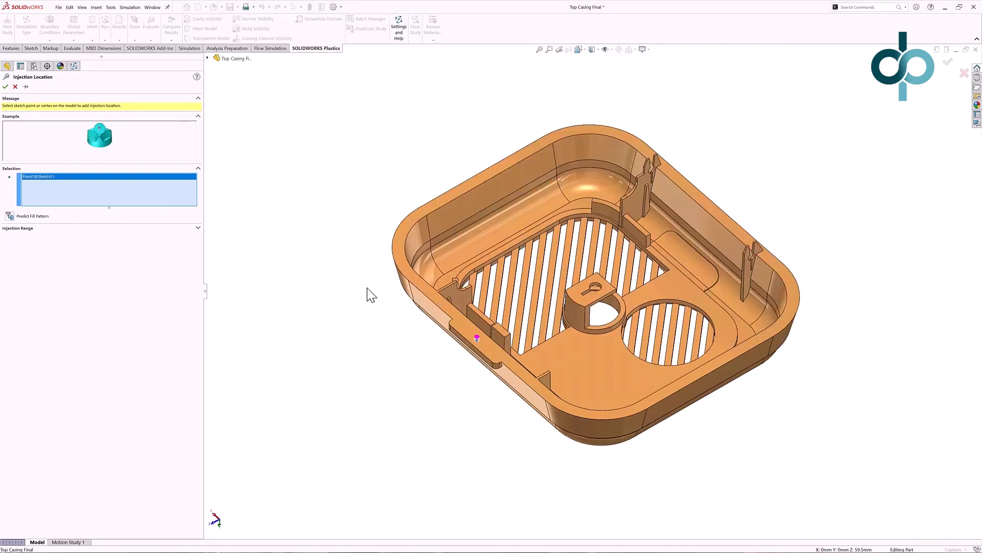
left_click(5, 87)
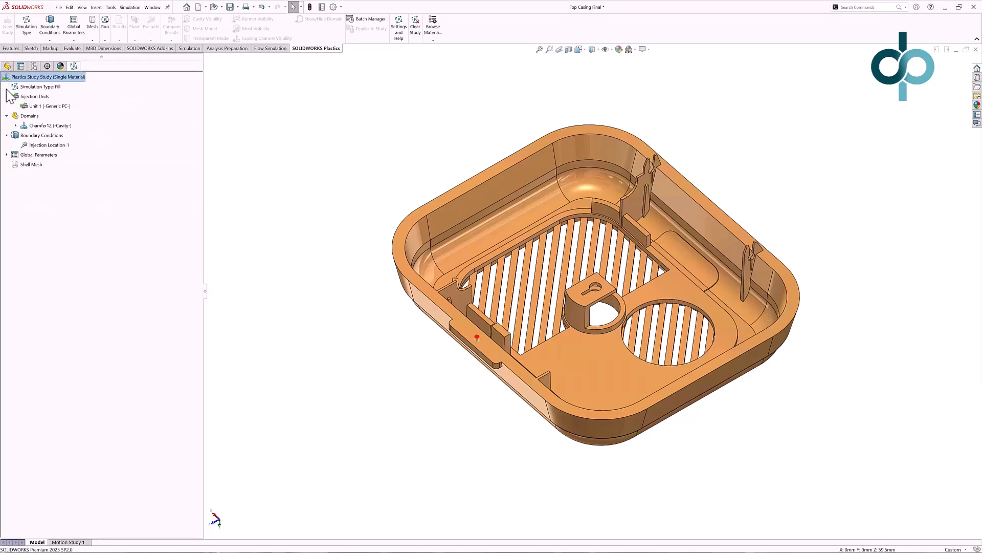
Create the shell mesh with the surface mesh density moved toward Fine.
right_click(28, 163)
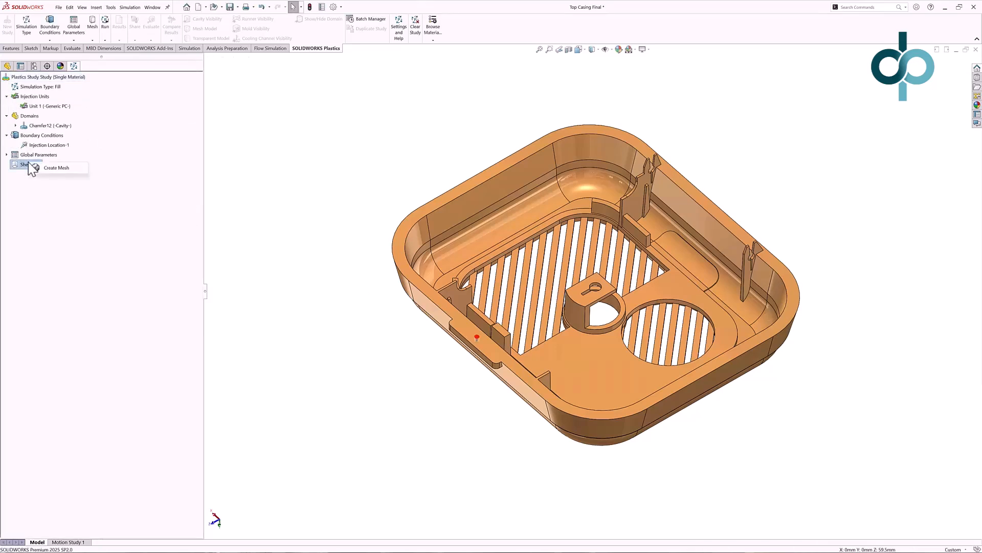
left_click(36, 169)
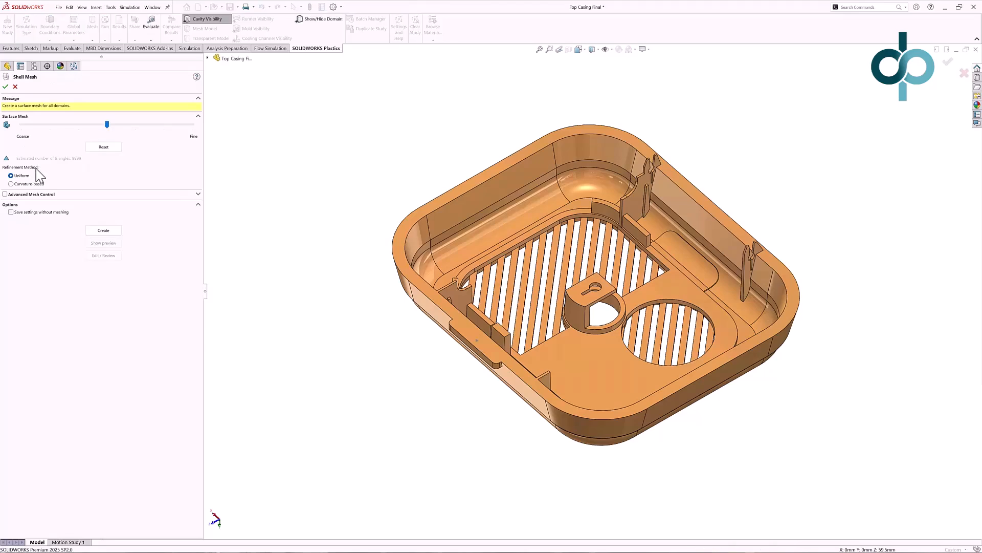
left_click(107, 231)
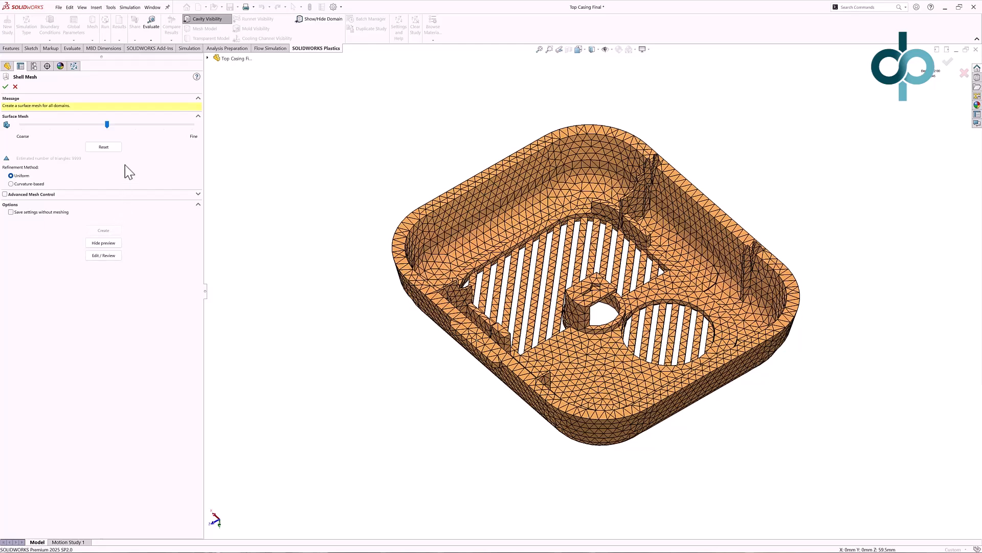
left_click_drag(109, 127, 159, 125)
left_click(108, 229)
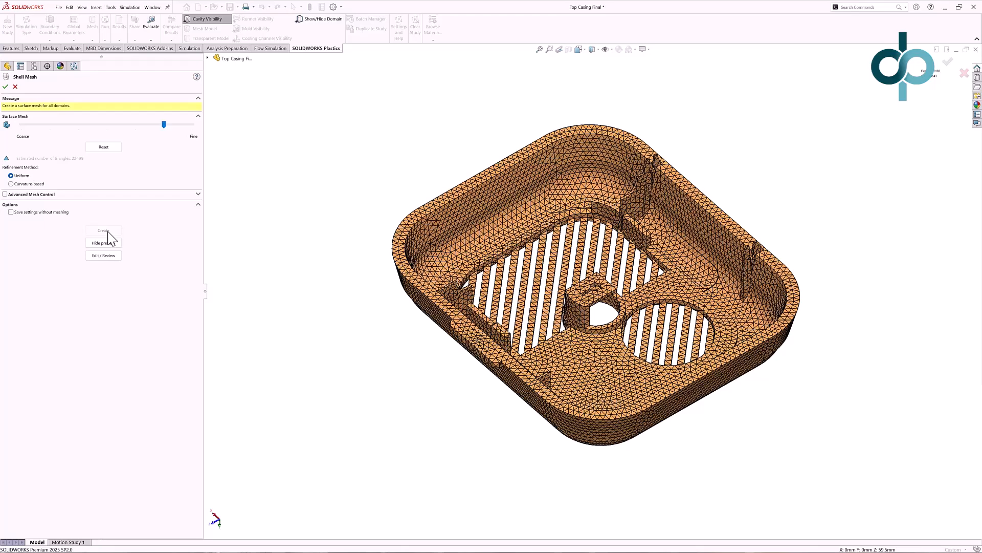
left_click(5, 88)
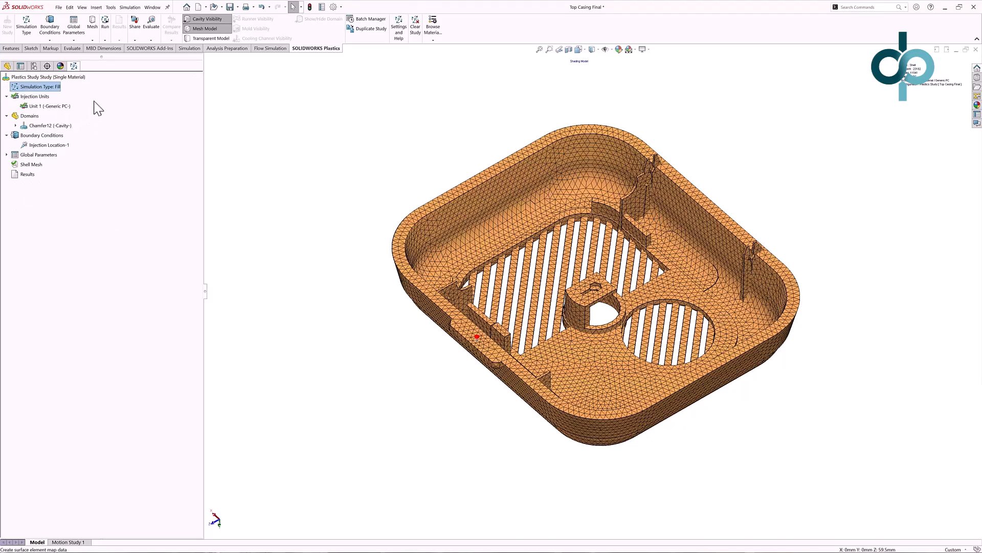
Run the Fill simulation.
left_click(104, 40)
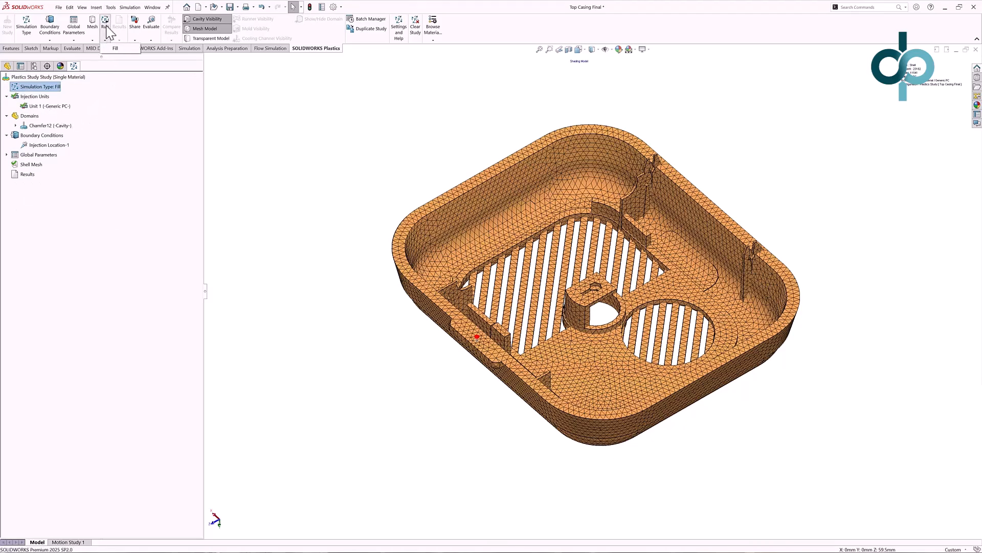
left_click(110, 49)
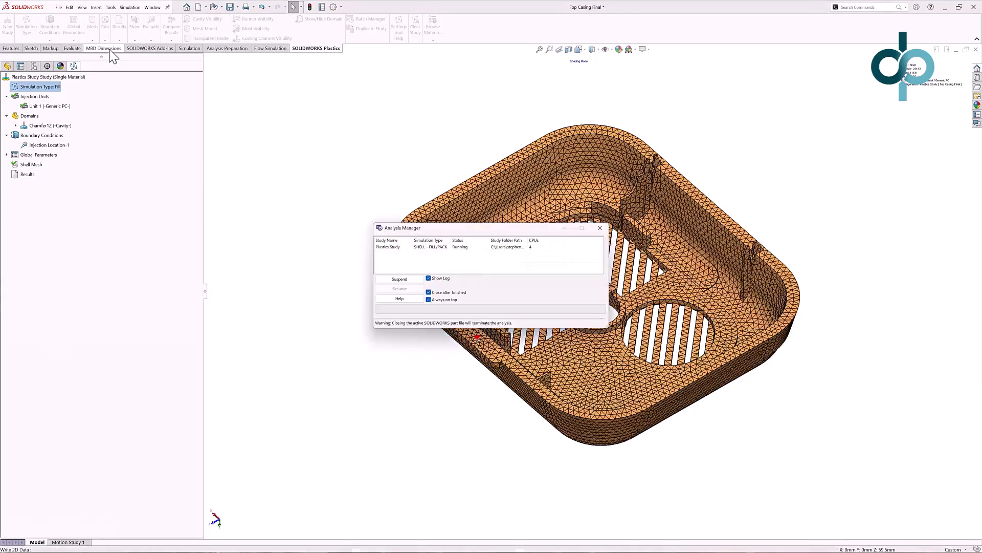
left_click_drag(448, 229, 295, 76)
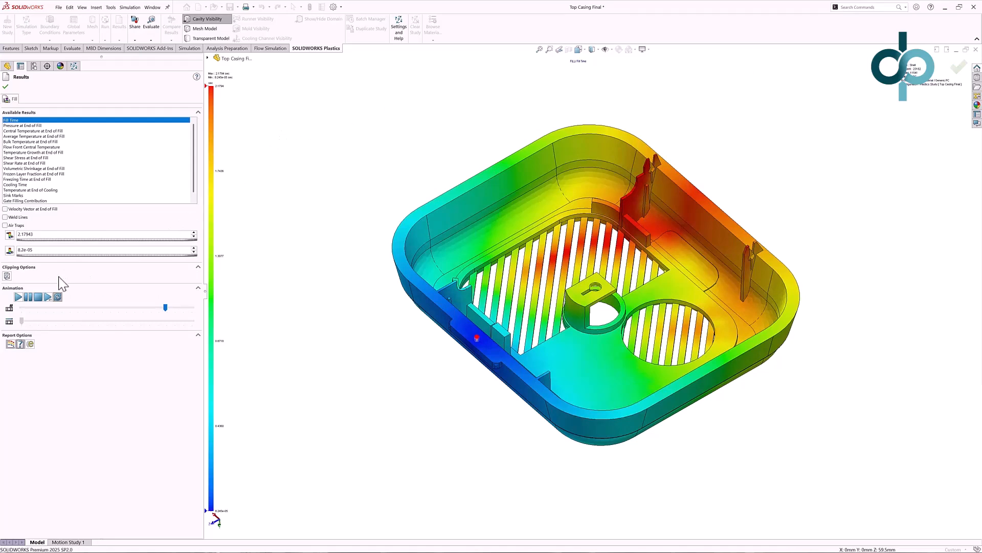
Play the Fill Time animation and scrub through the fill progression.
left_click(18, 296)
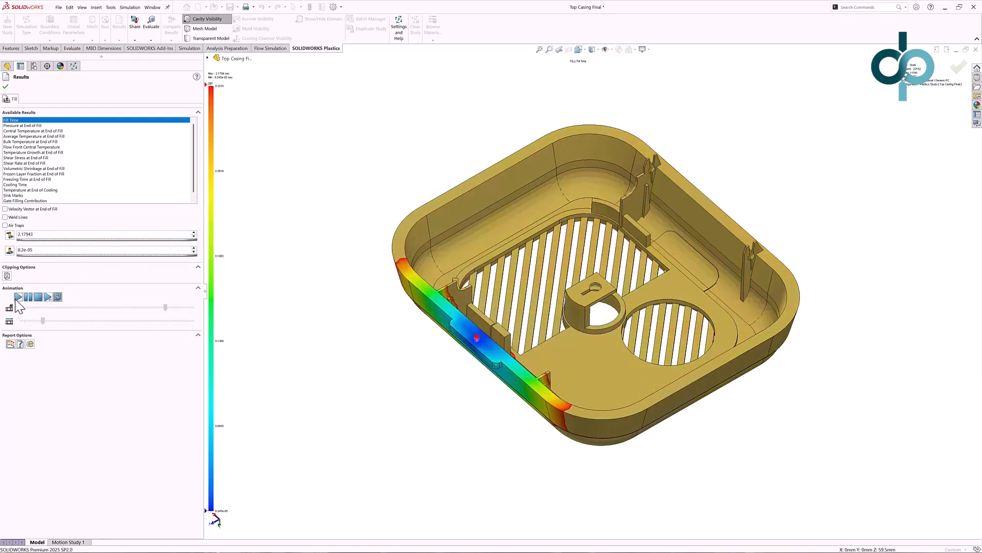
middle_click_drag(339, 368, 296, 367)
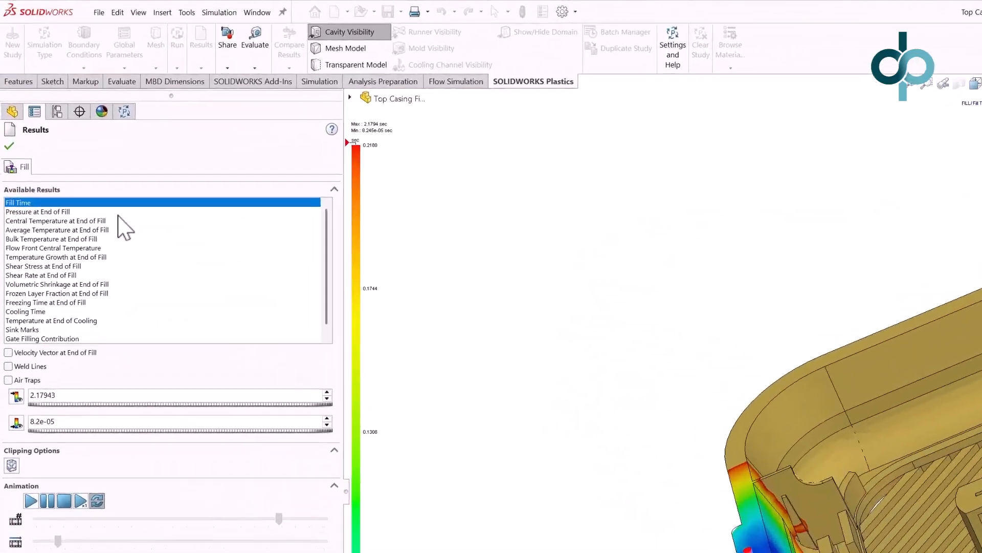
Review the Ease of Fill, Volumetric Shrinkage at End of Fill and Pressure at End of Fill results.
key("Down")
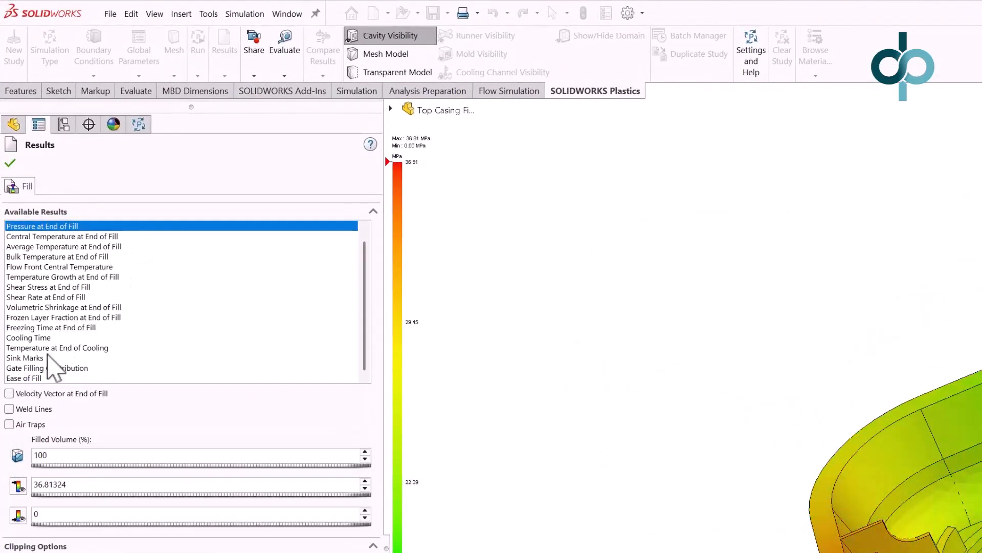
left_click(23, 377)
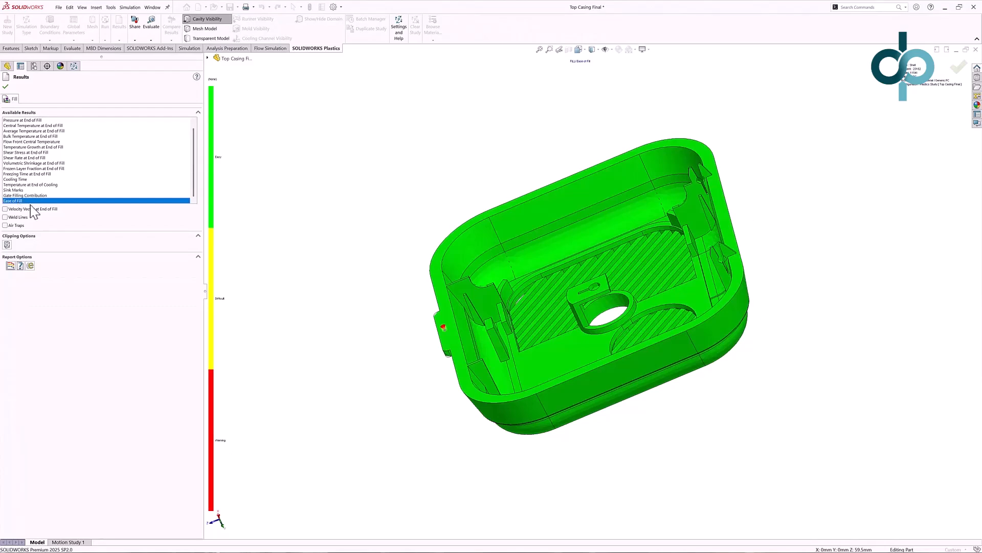
middle_click_drag(363, 189, 398, 181)
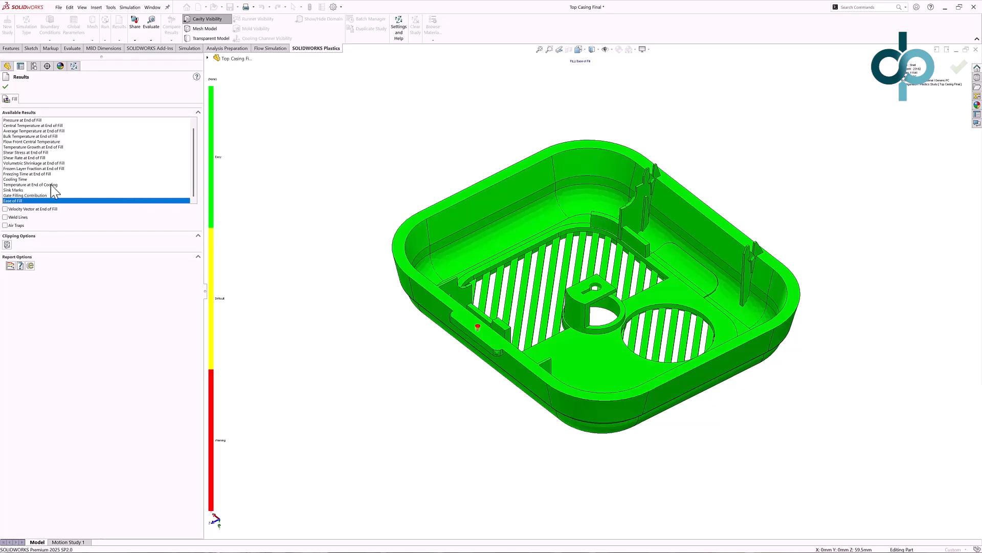
left_click(41, 169)
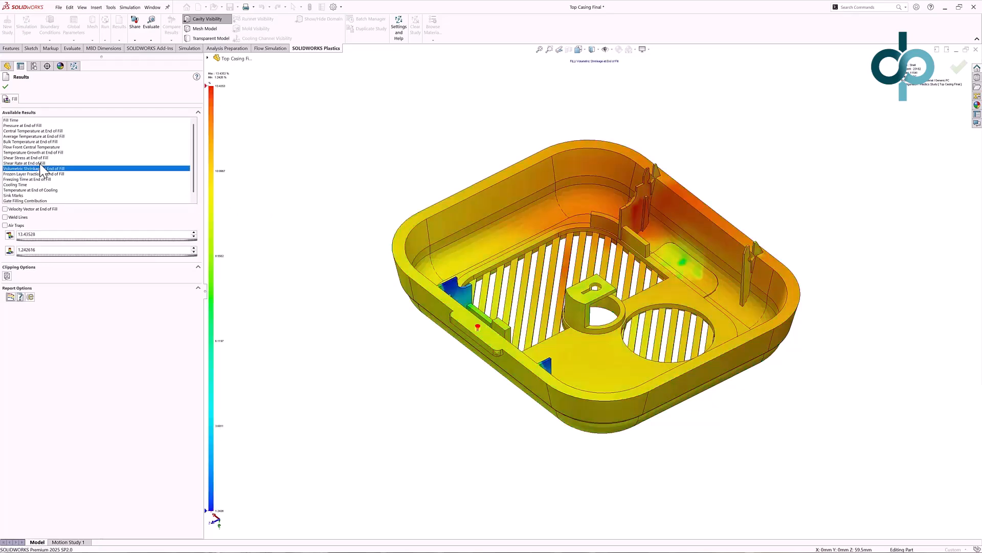
left_click(22, 126)
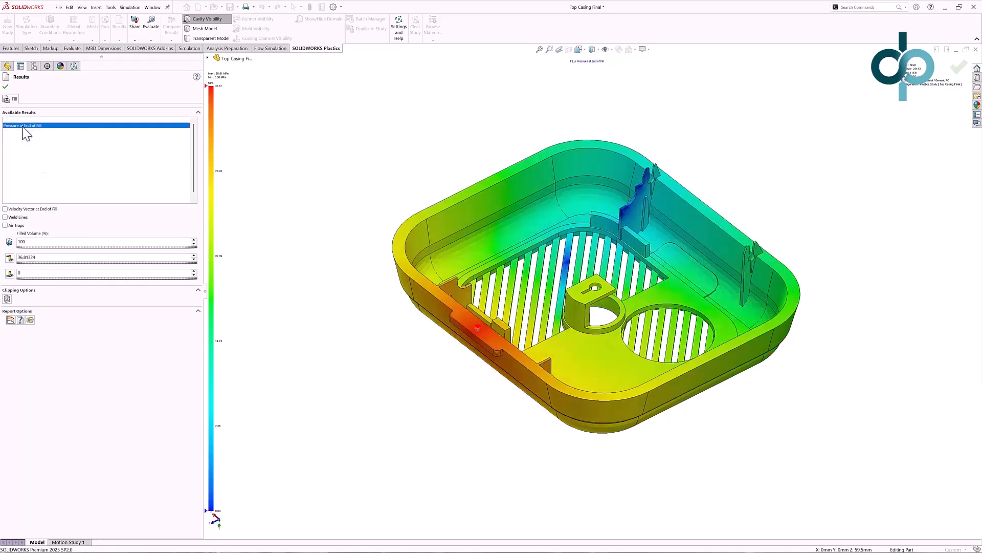
Toggle the Air Traps and Weld Lines overlays on the pressure result, turning the weld lines on and off again.
left_click(5, 225)
middle_click_drag(364, 226, 363, 234)
left_click(22, 218)
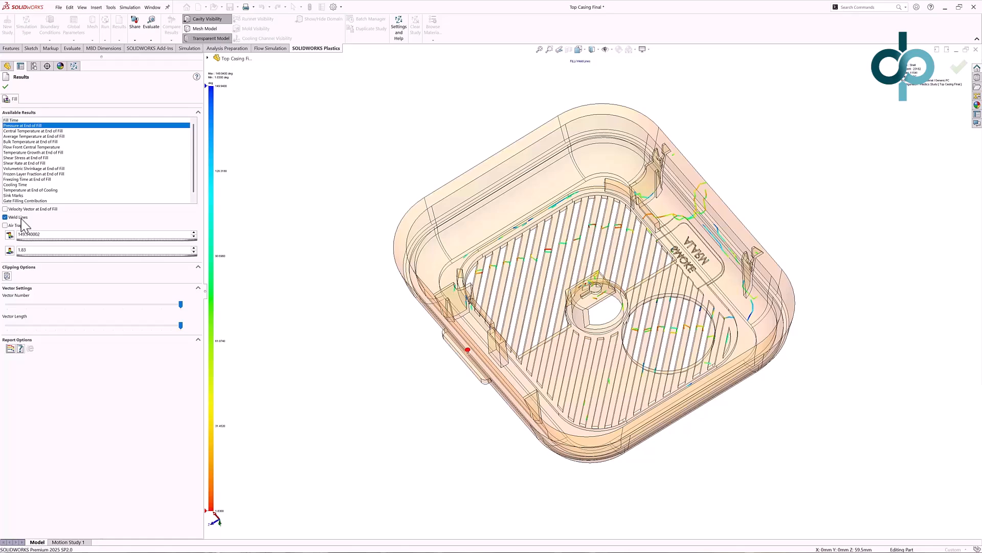
left_click(21, 218)
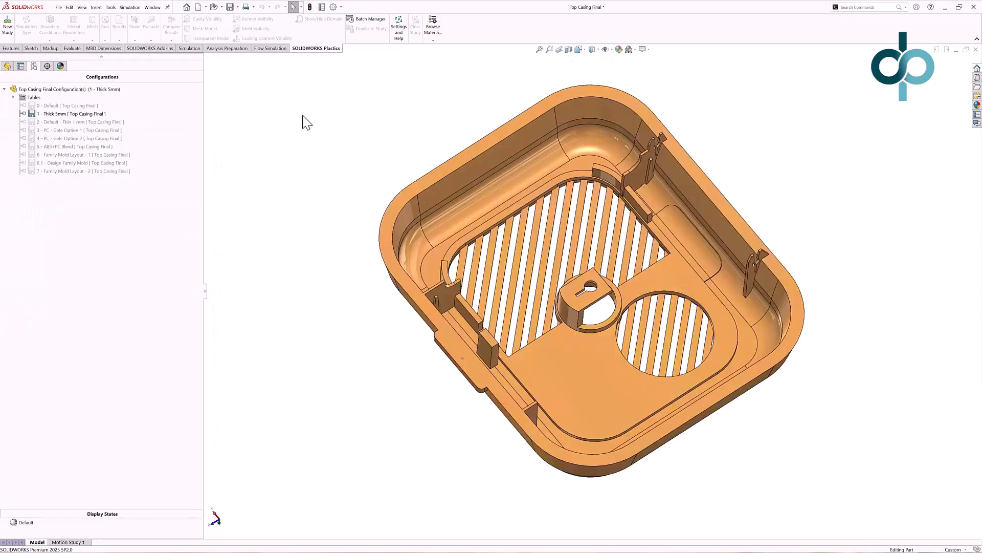
Activate the configuration '2 - Default - Thin 1 mm' and open its Plastics study tree.
left_click(73, 123)
double_click(73, 122)
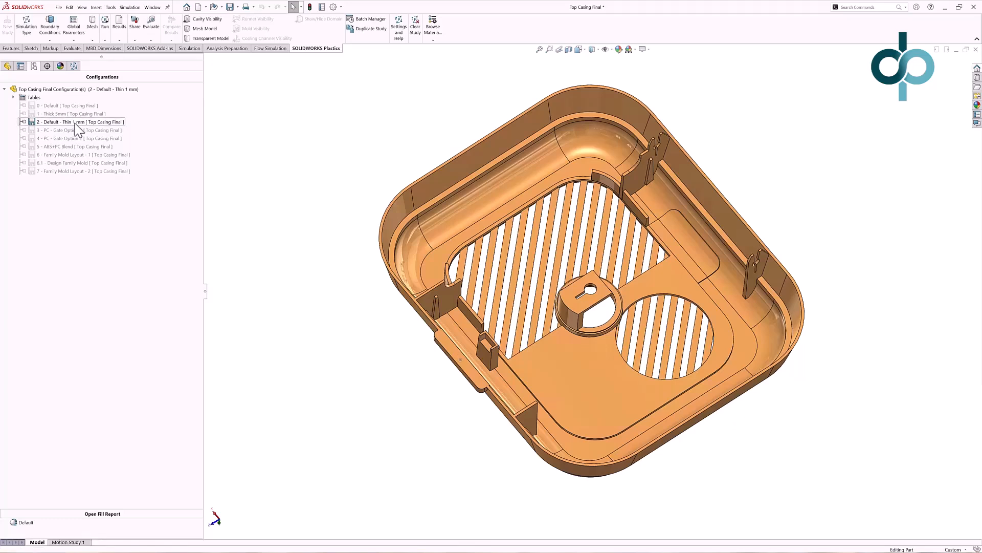
left_click(75, 67)
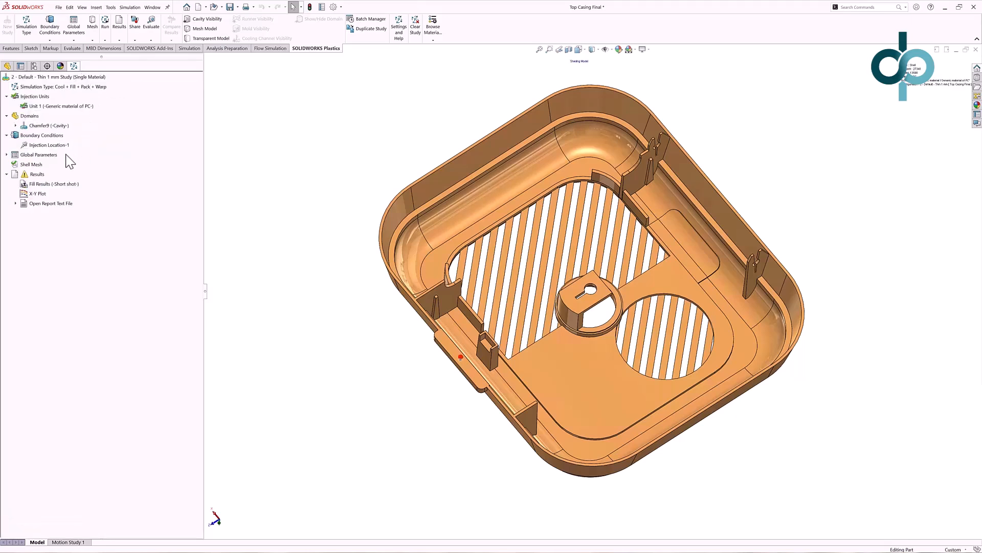
Open the fill results summary for the Thin 1 mm study and close it.
right_click(38, 174)
left_click(52, 182)
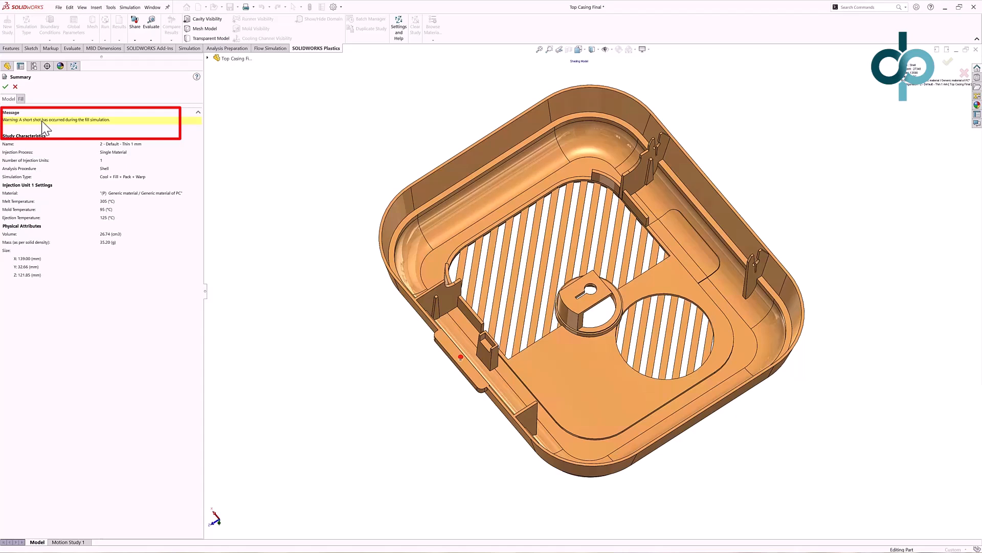
left_click(5, 86)
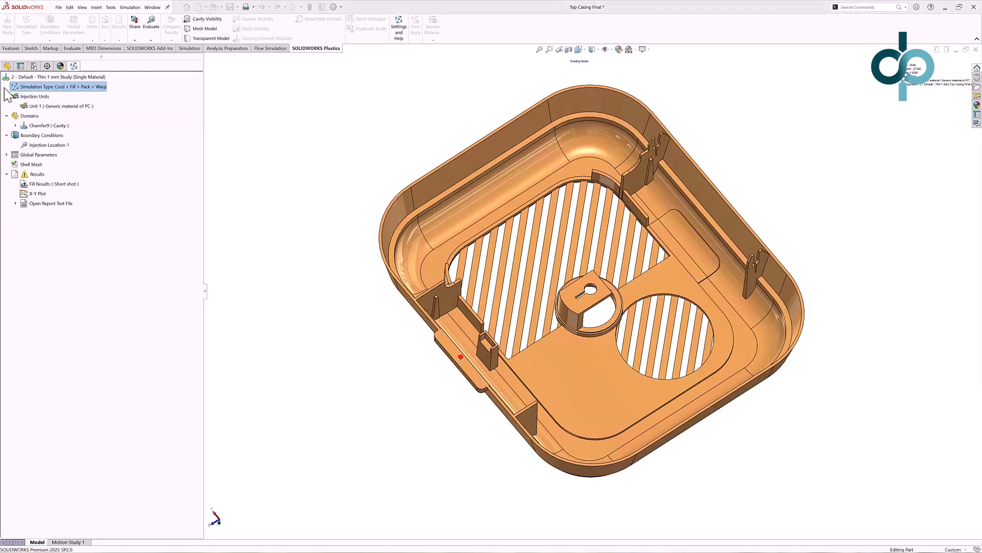
Show the Thin 1 mm fill results, checking Ease of Fill and playing the Fill Time animation.
right_click(54, 186)
left_click(65, 186)
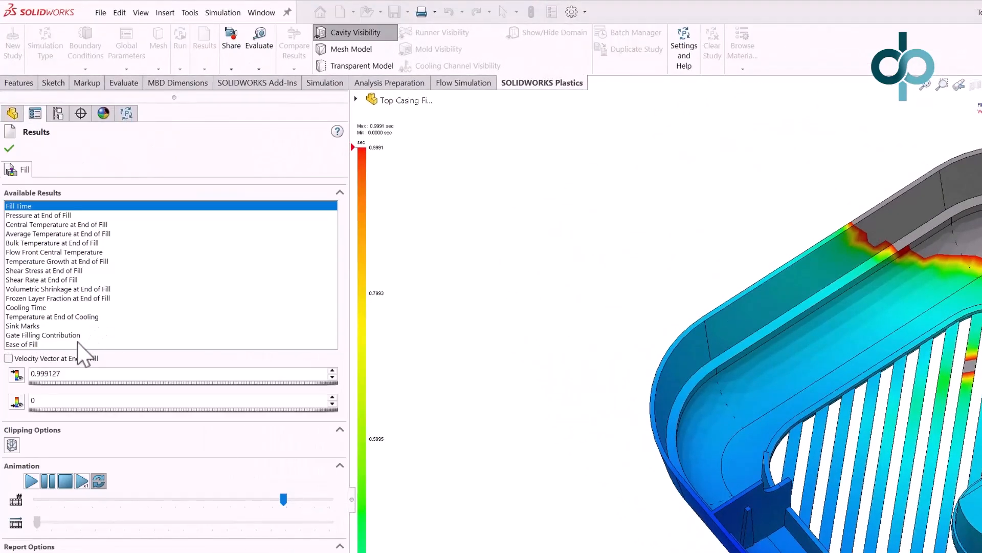
left_click(76, 344)
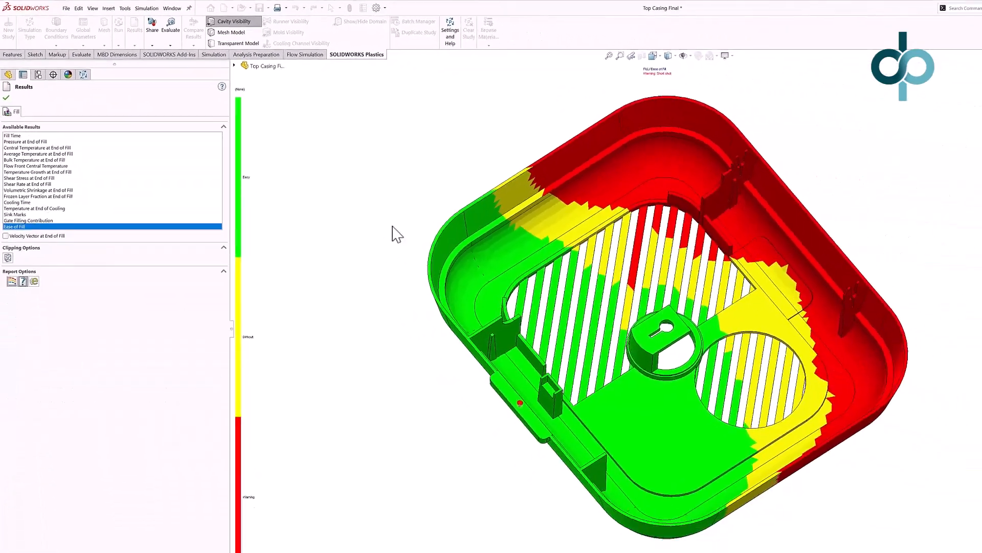
middle_click_drag(397, 235, 385, 181)
left_click(135, 121)
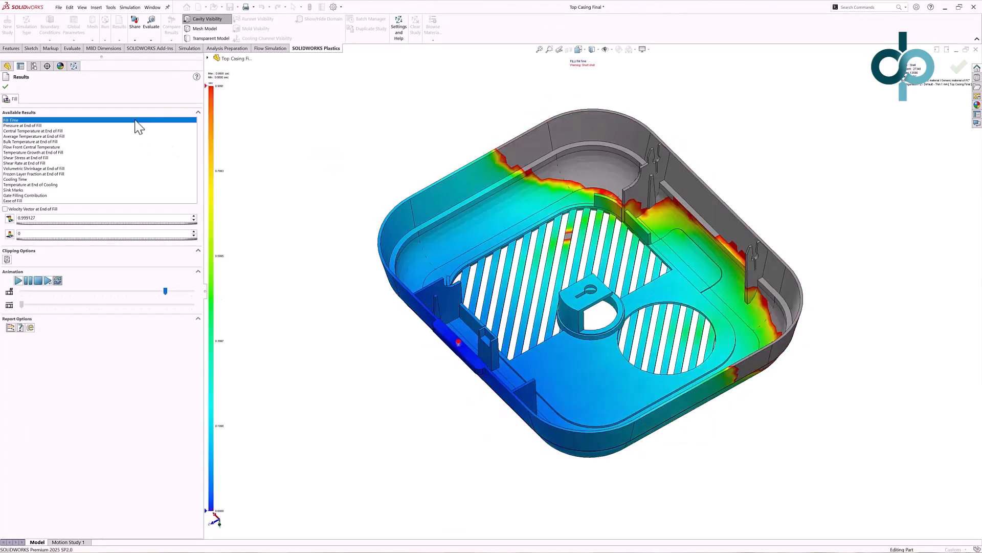
left_click(18, 281)
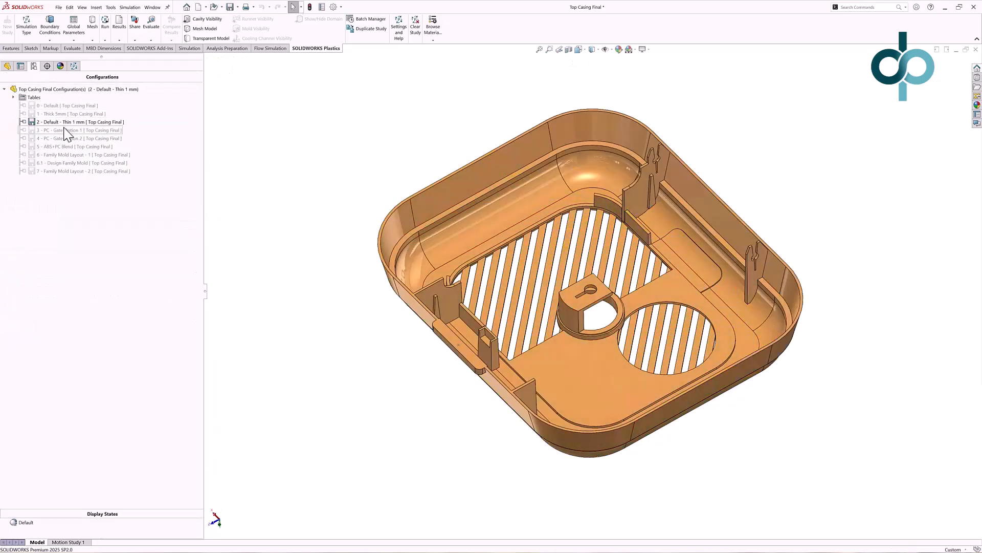
Activate the configuration '3 - PC - Gate Option 1' and open its Fill Results.
double_click(65, 130)
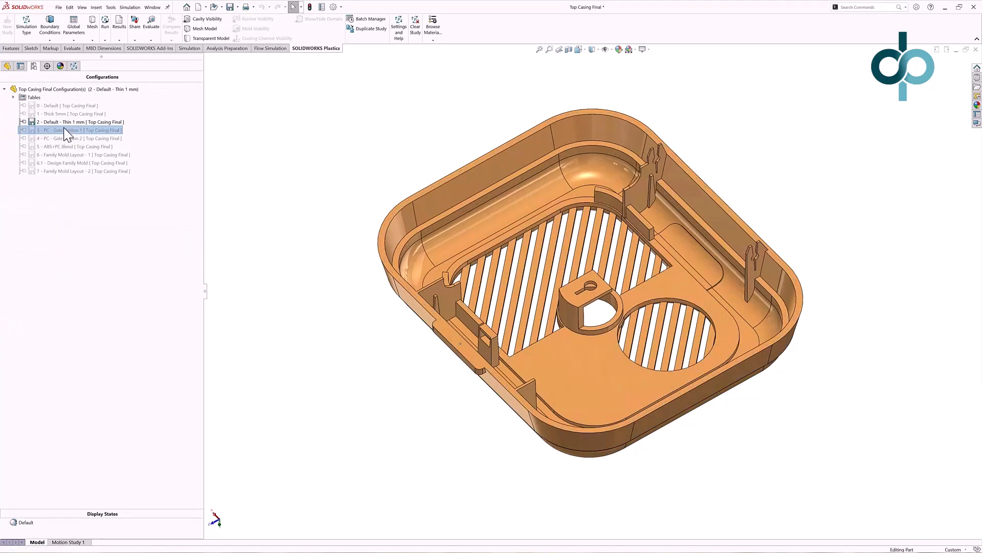
left_click(74, 66)
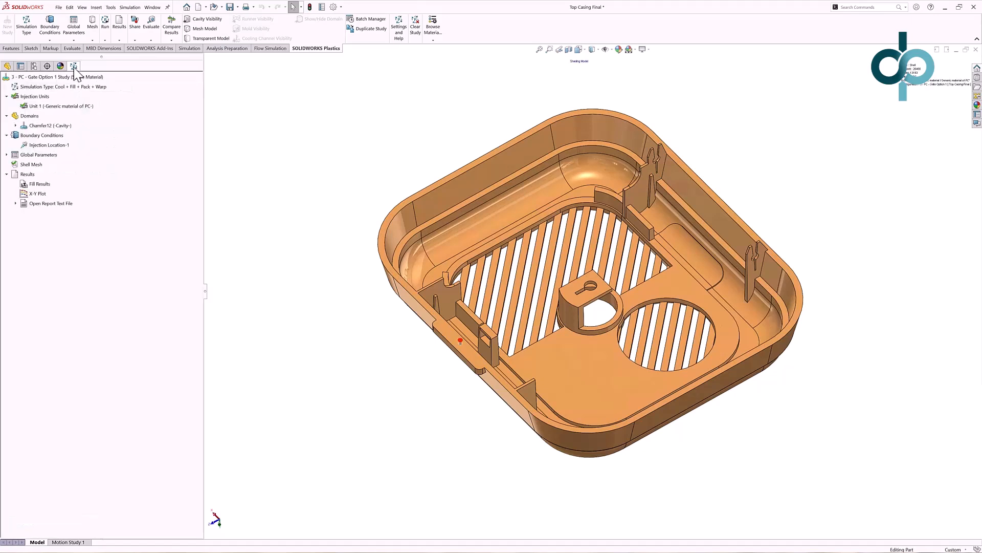
right_click(41, 185)
left_click(43, 186)
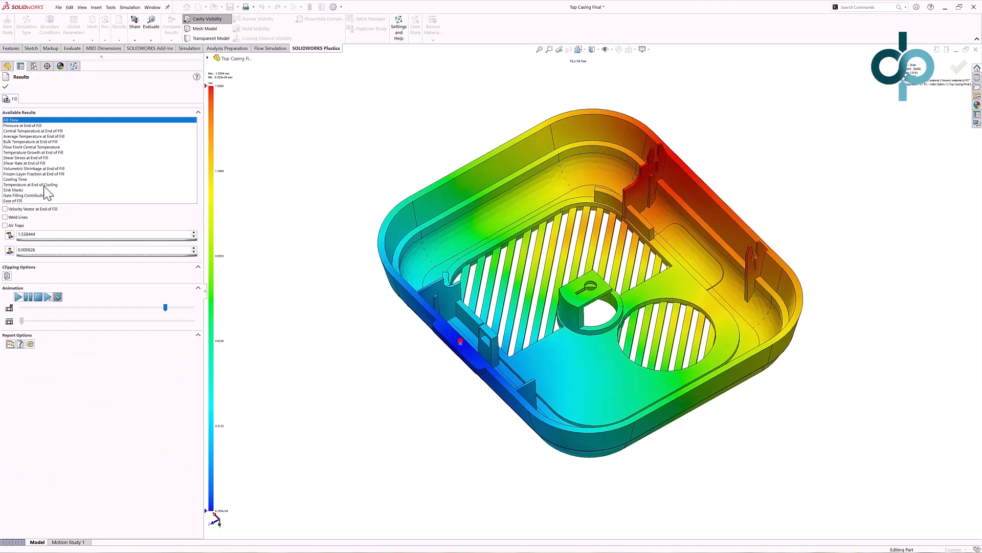
Review Ease of Fill, the Fill Time animation and Pressure at End of Fill for Gate Option 1, then close results.
left_click(21, 201)
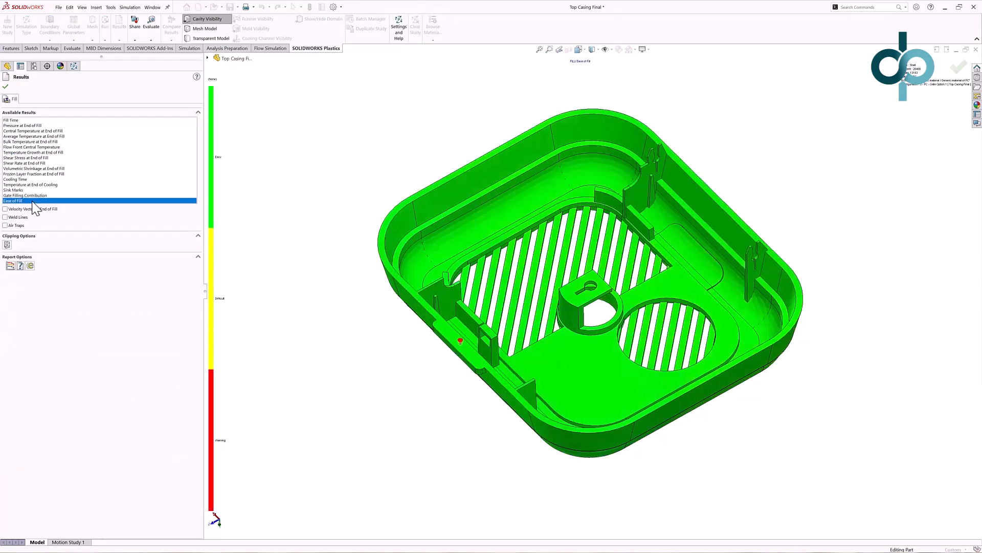
left_click(20, 120)
left_click(18, 297)
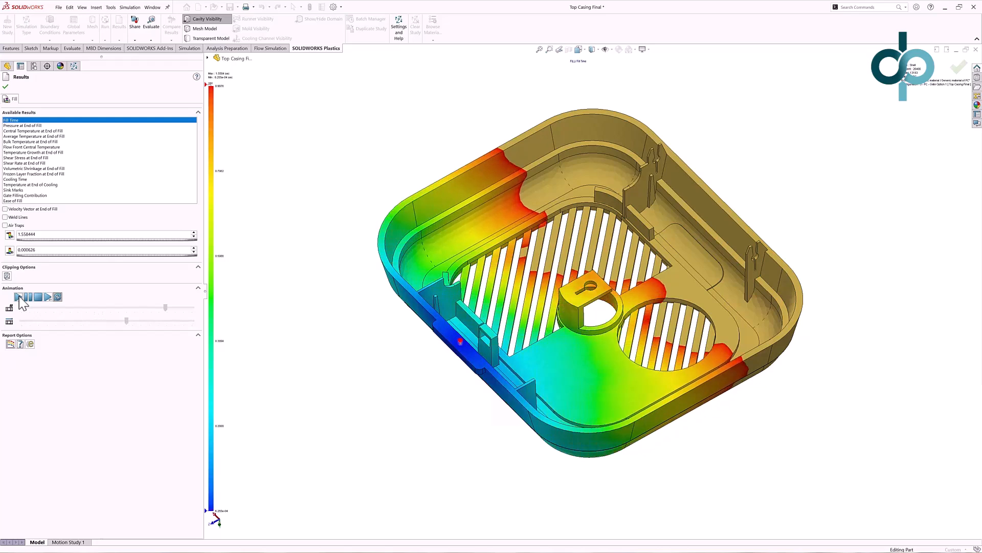
left_click(41, 125)
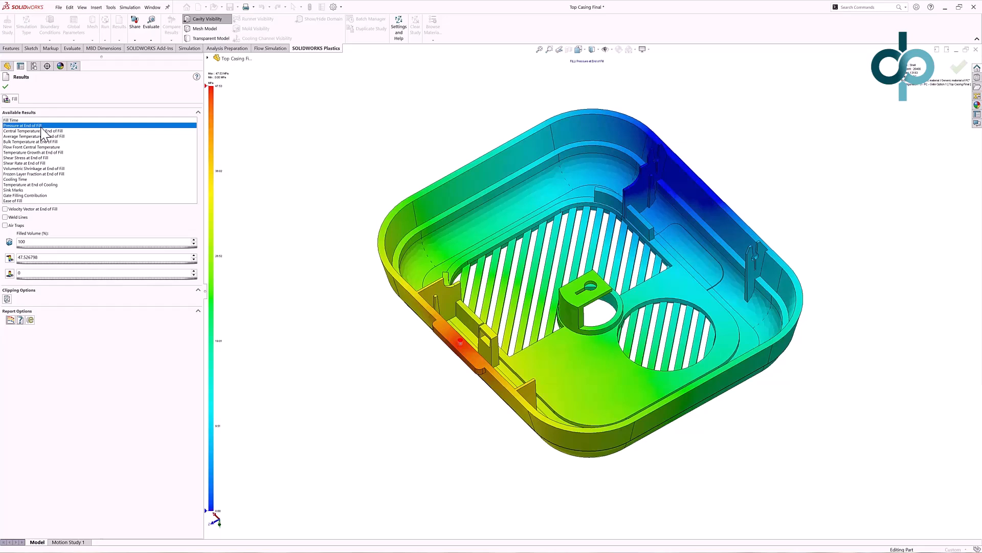
left_click(6, 87)
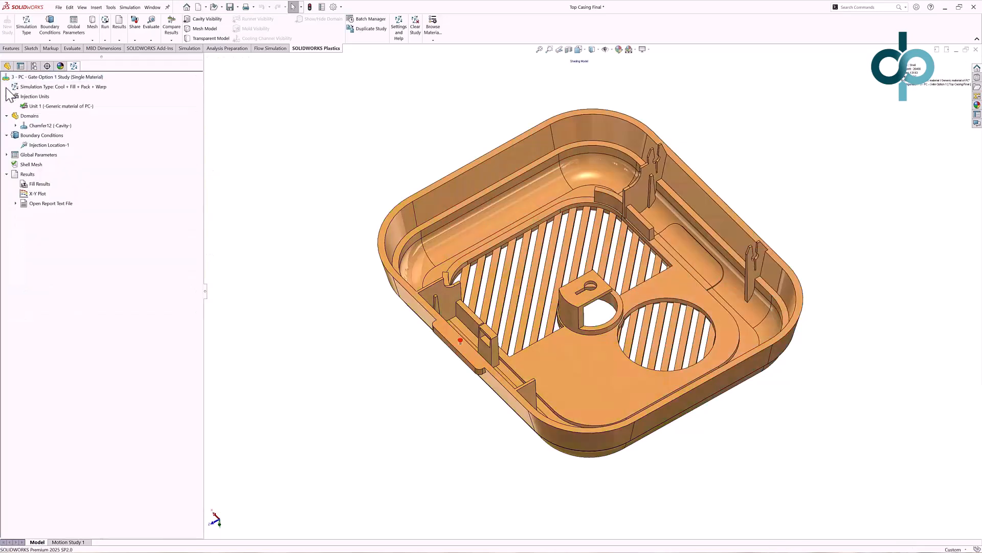
Activate the configuration '4 - PC - Gate Option 2' and review its Fill Time and Pressure at End of Fill results.
left_click(34, 66)
double_click(53, 138)
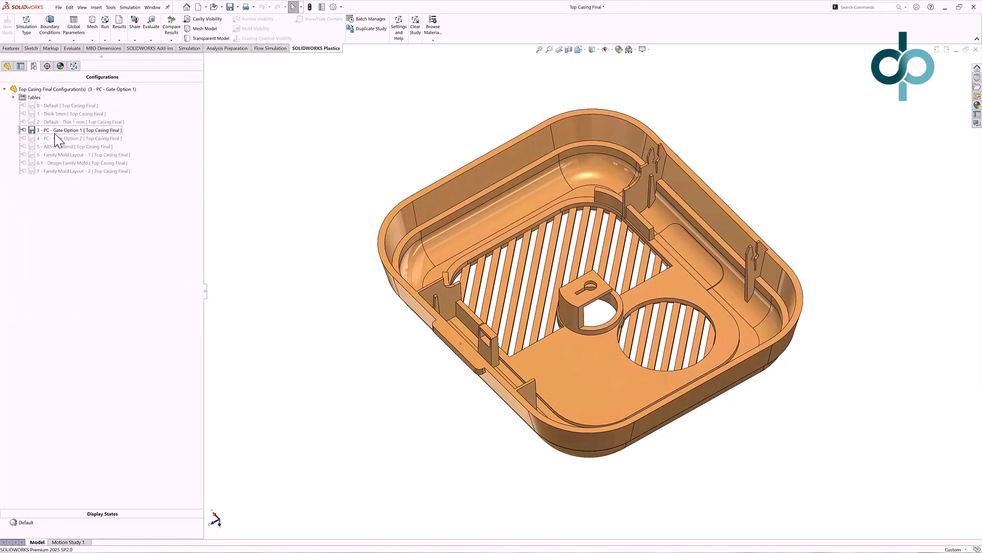
left_click(74, 66)
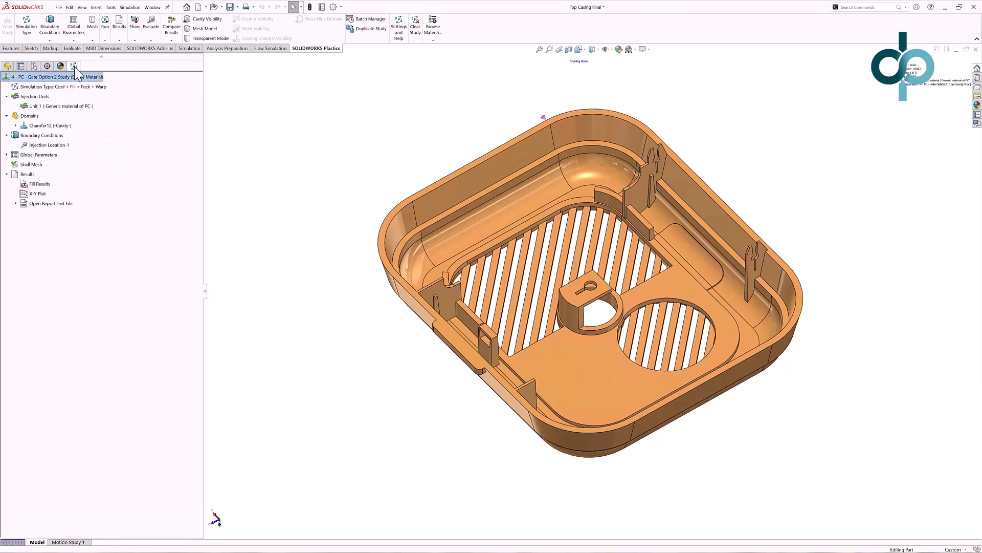
left_click(49, 185)
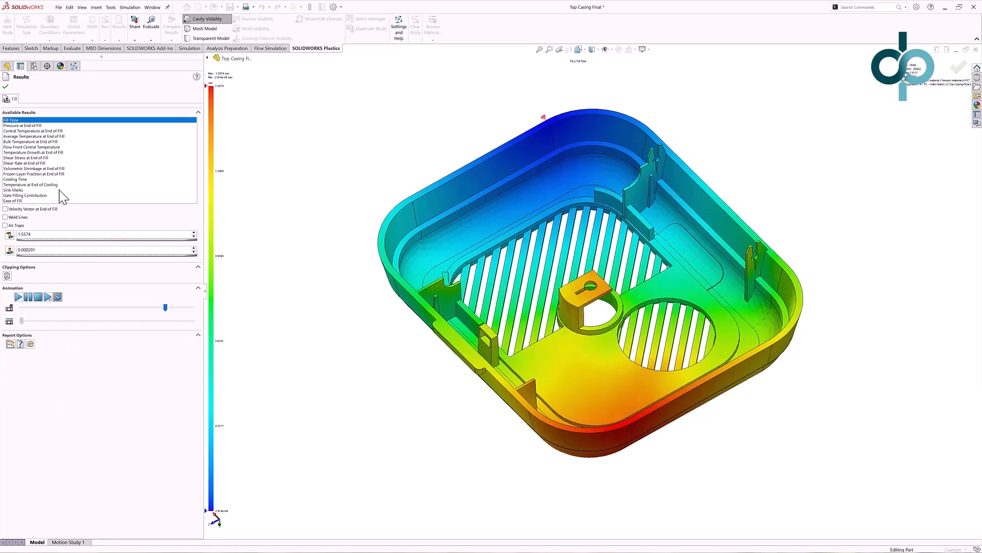
left_click(34, 126)
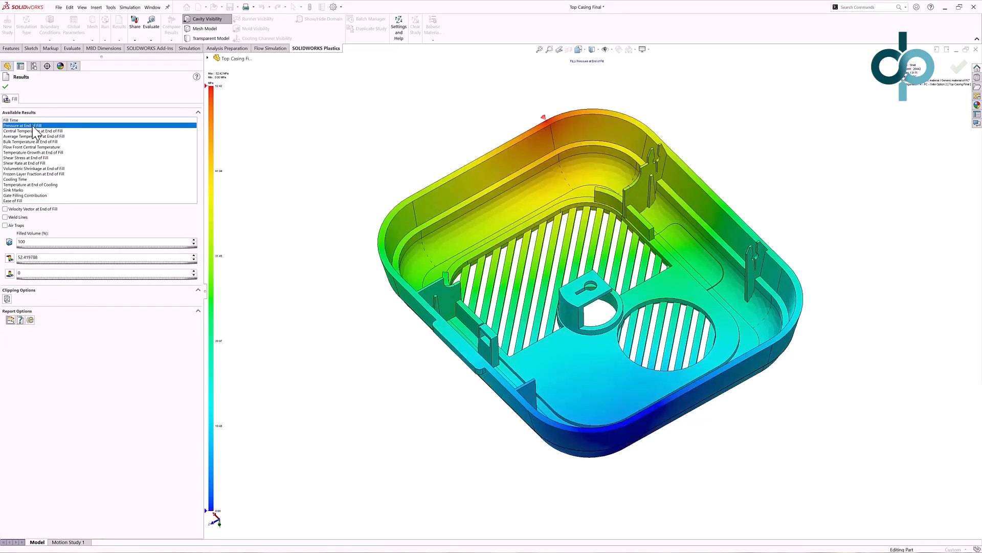
key("Escape")
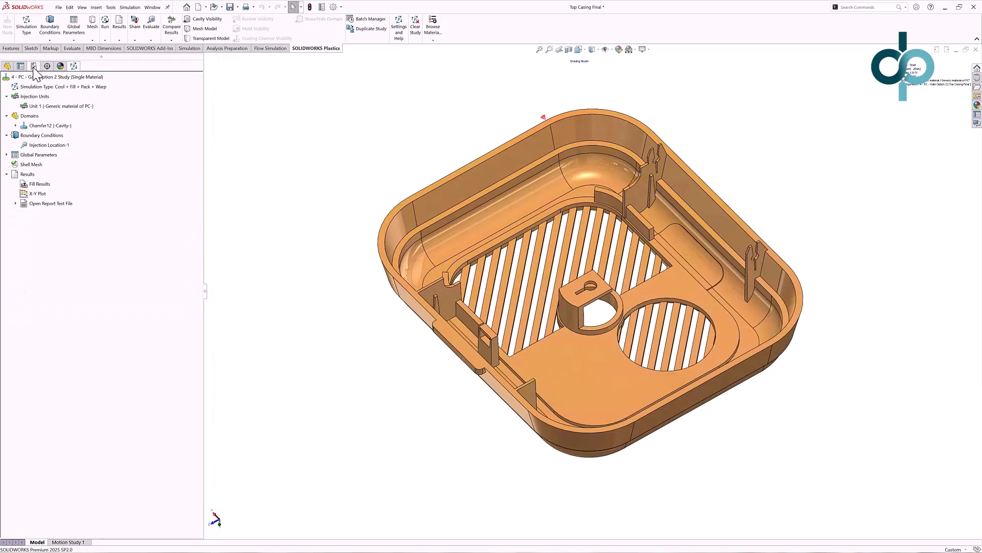
Activate the configuration '5 - ABS+PC Blend' and open its Fill Results.
left_click(34, 66)
double_click(56, 147)
left_click(74, 66)
left_click(51, 183)
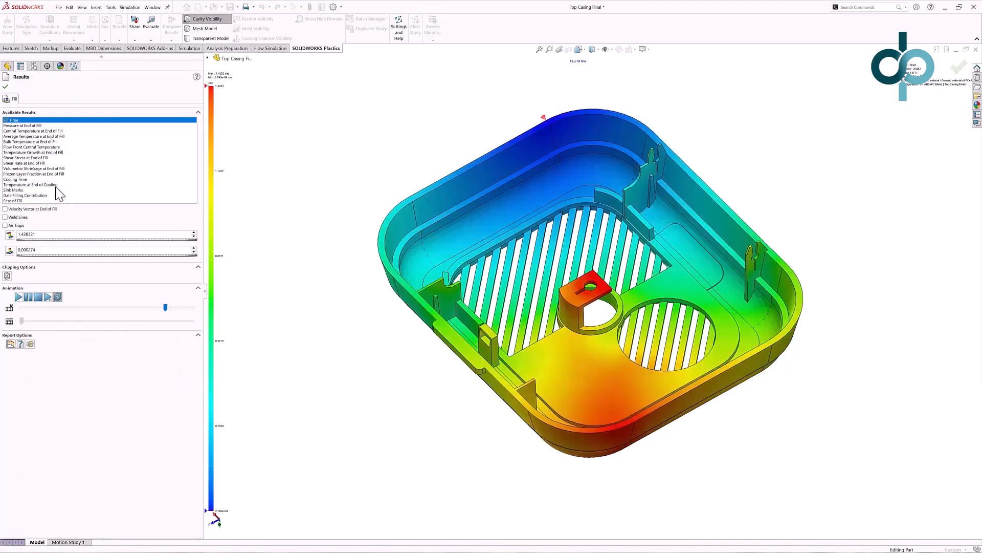
Review Pressure at End of Fill, Ease of Fill, the Fill Time animation and weld lines for the ABS+PC blend, then close results.
left_click(35, 126)
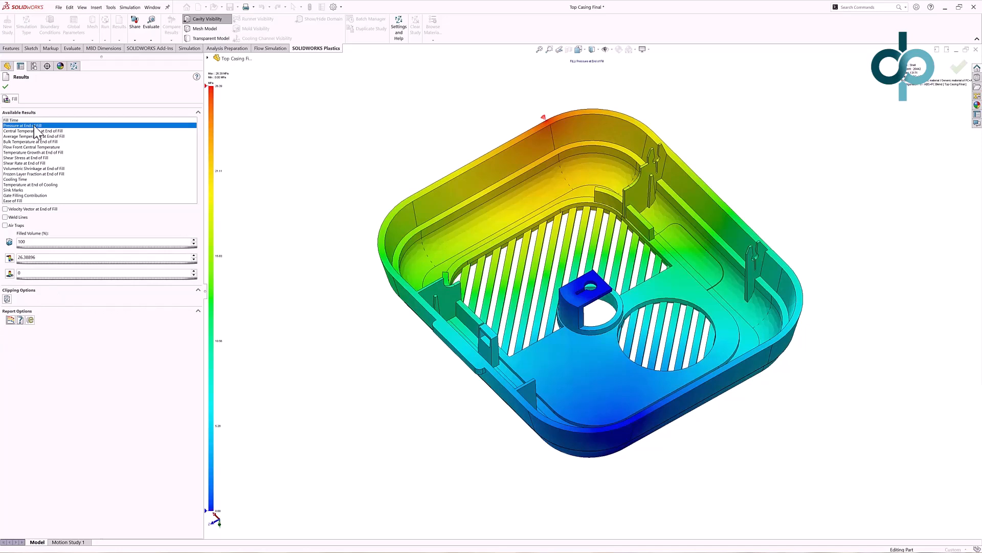
left_click(25, 201)
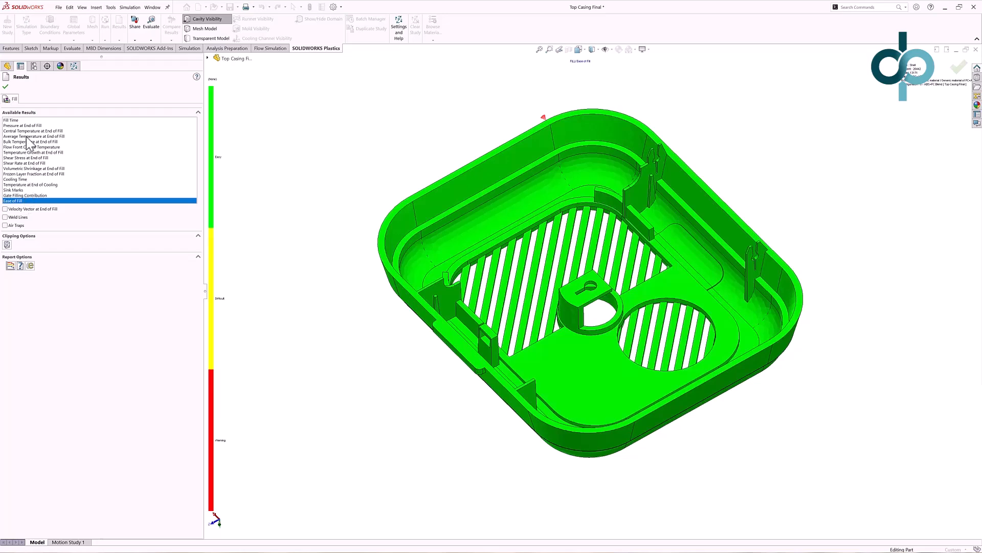
left_click(27, 121)
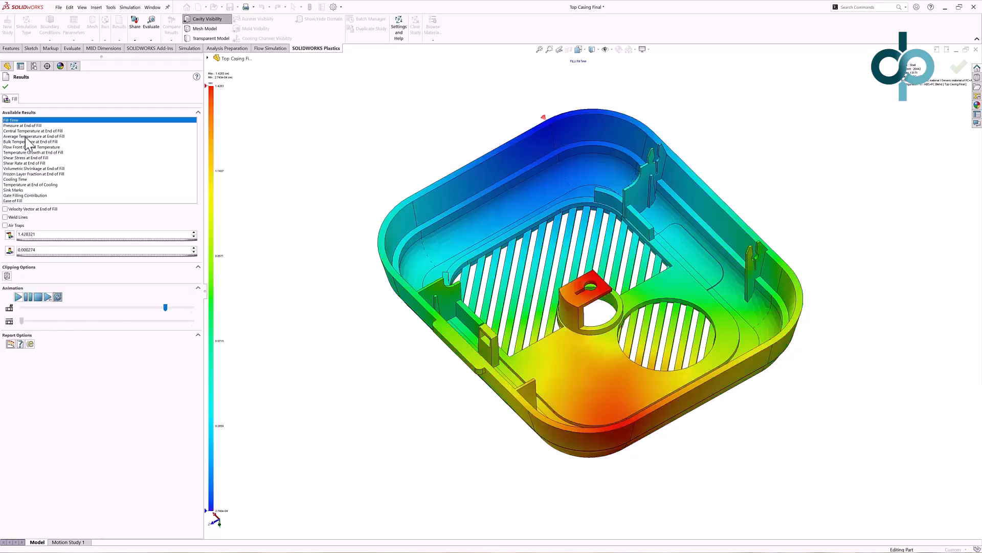
left_click(18, 298)
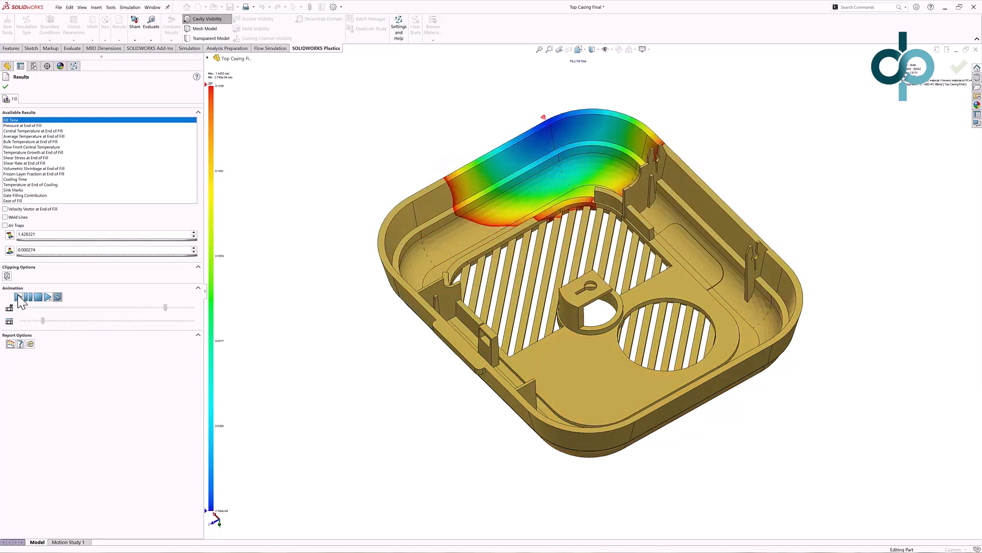
left_click(16, 218)
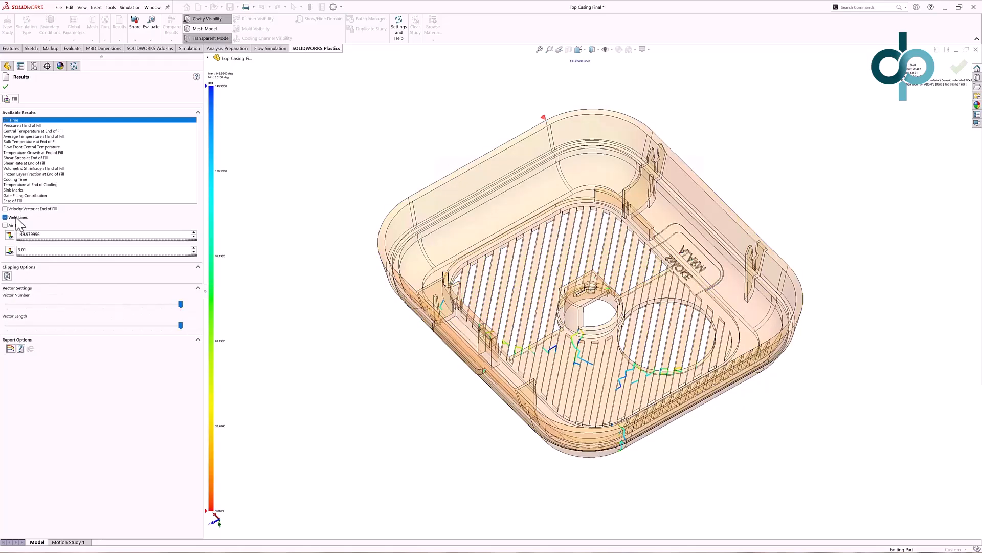
left_click(16, 217)
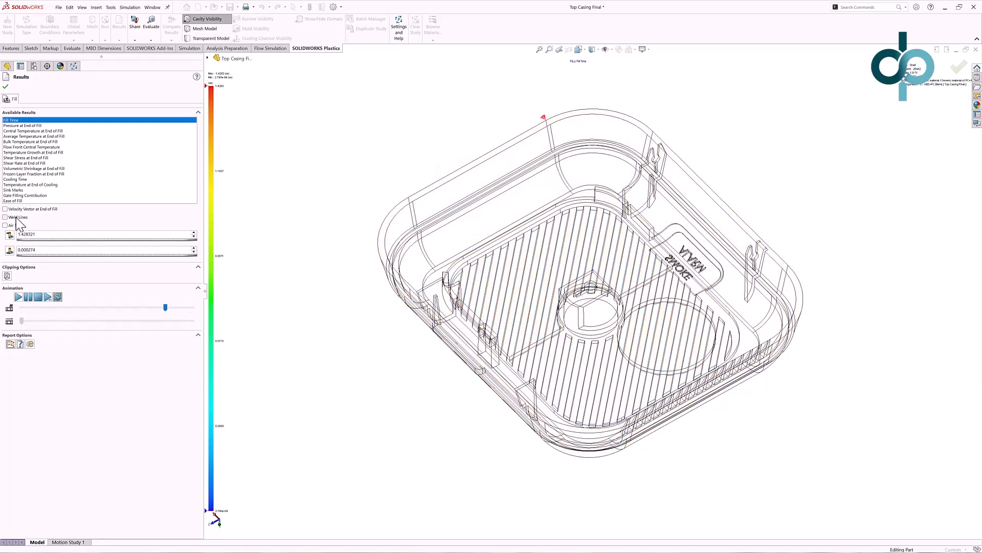
left_click(6, 87)
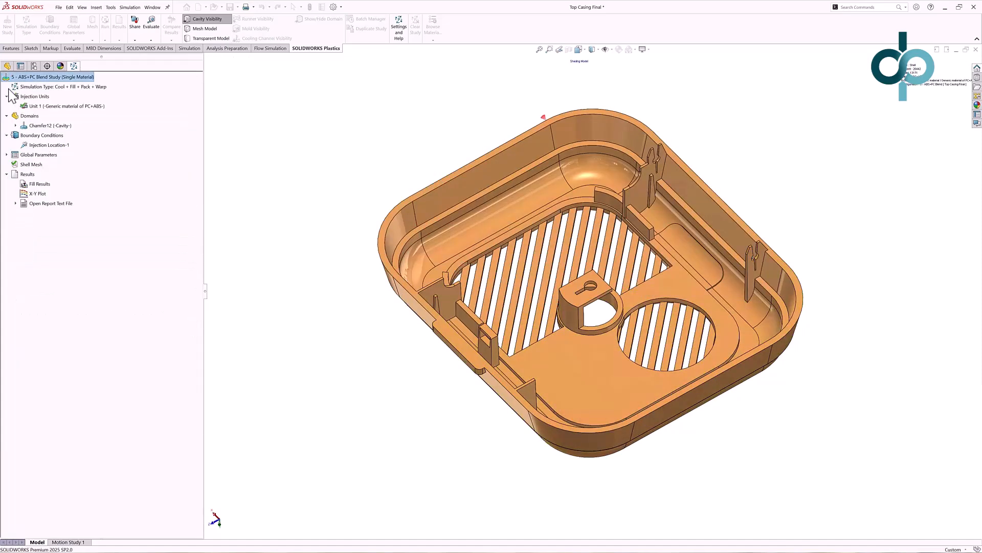